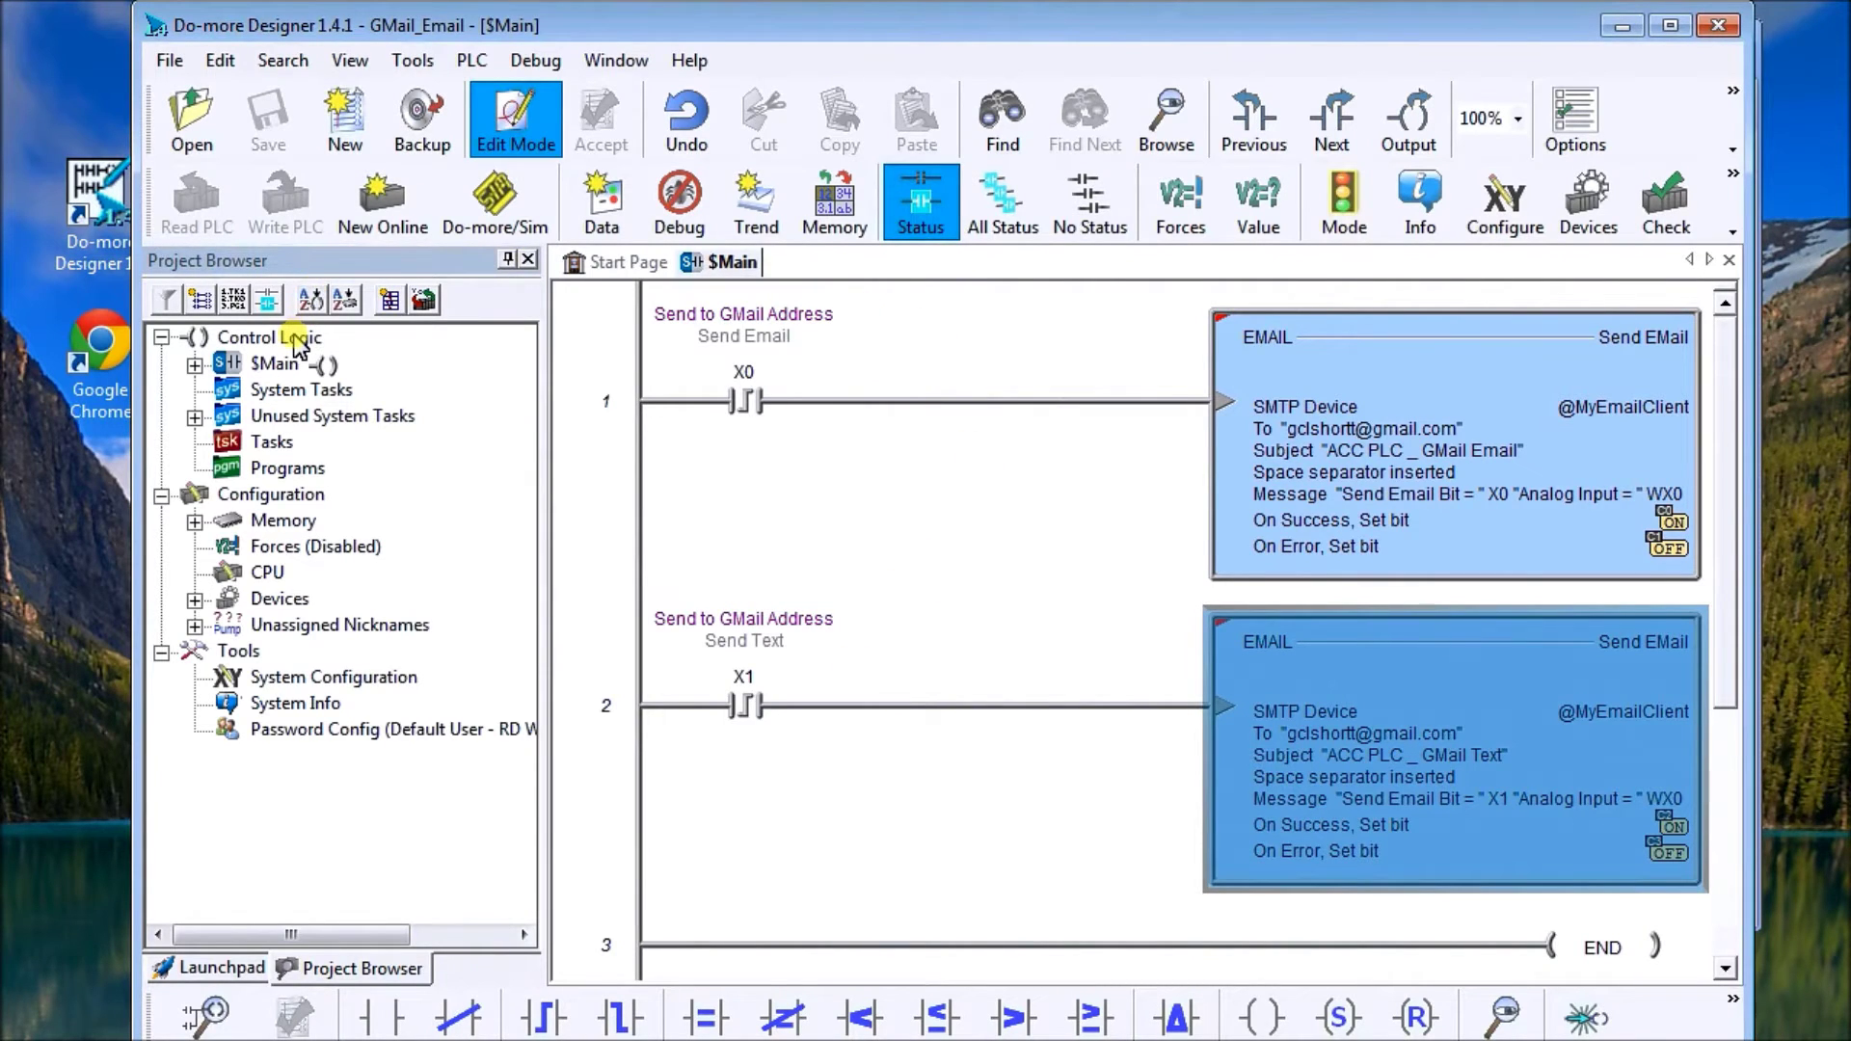
Open the system configuration and review the internal Ethernet port's IP address, subnet mask and gateway without changing them
left_click_drag(298, 342, 296, 464)
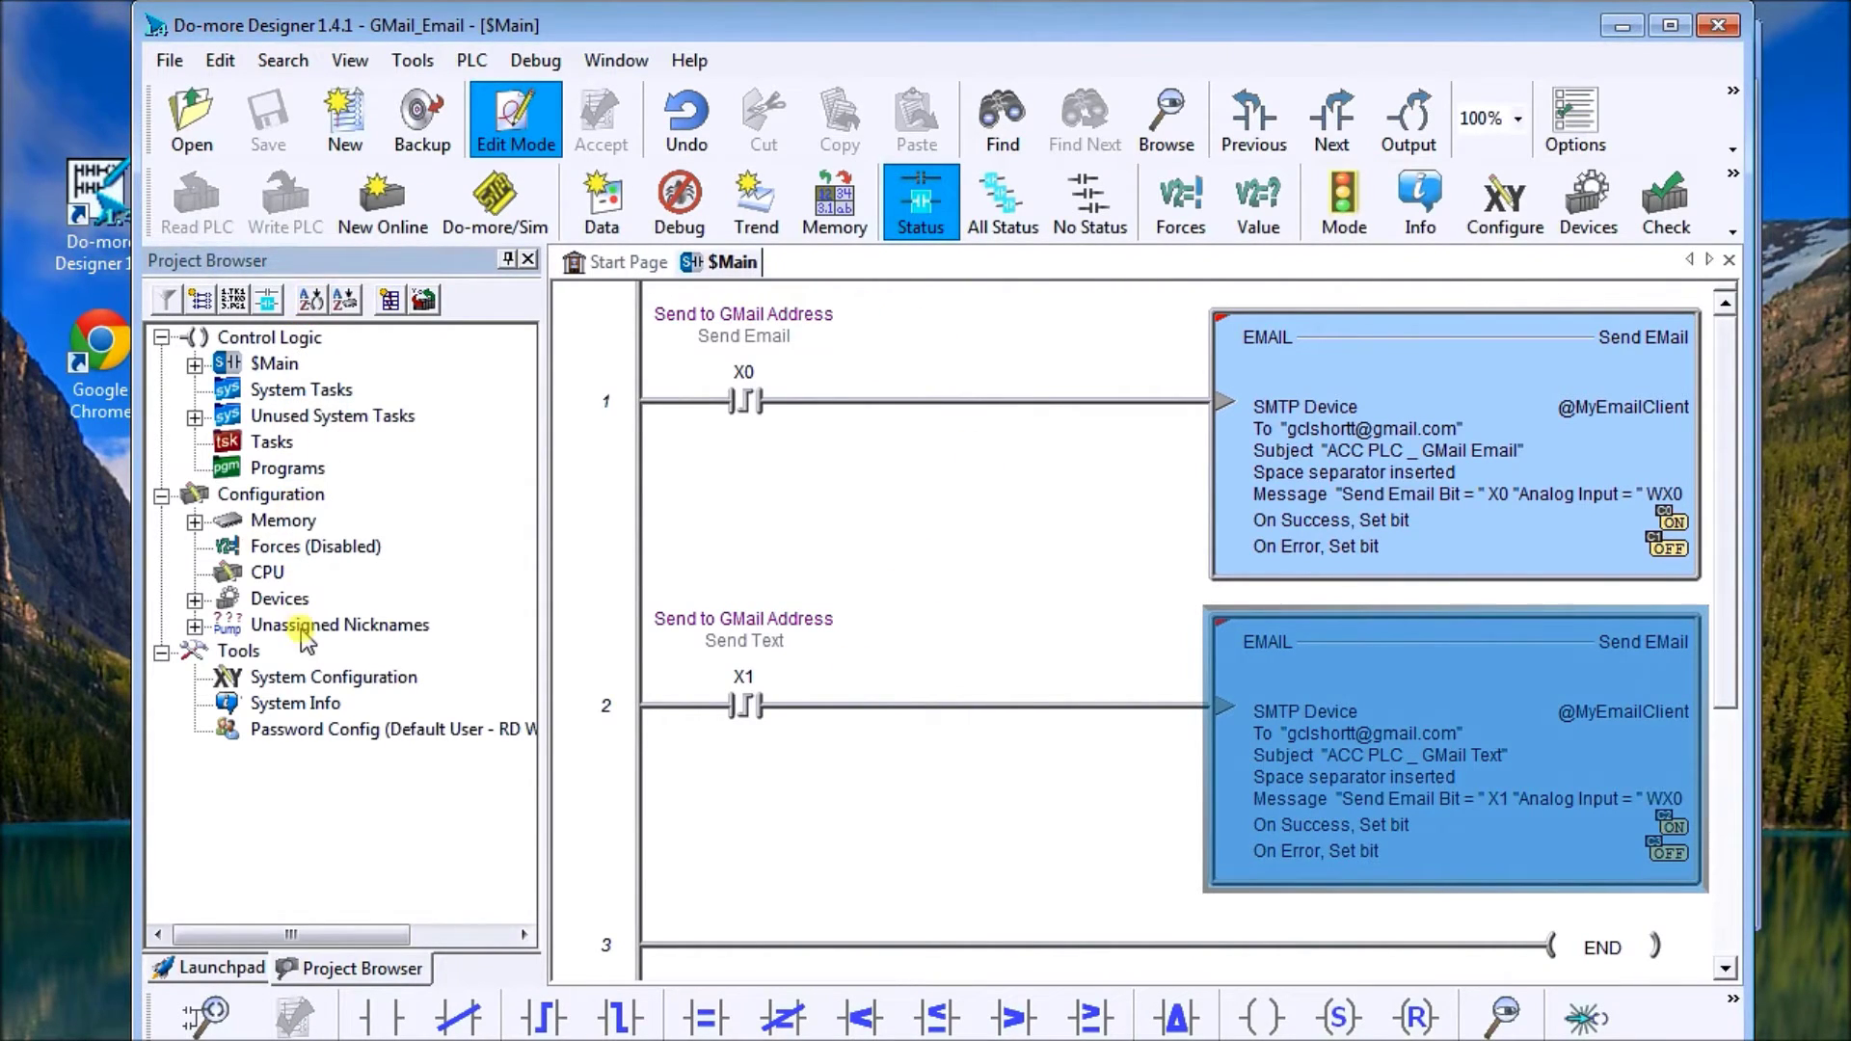
left_click(304, 678)
double_click(304, 678)
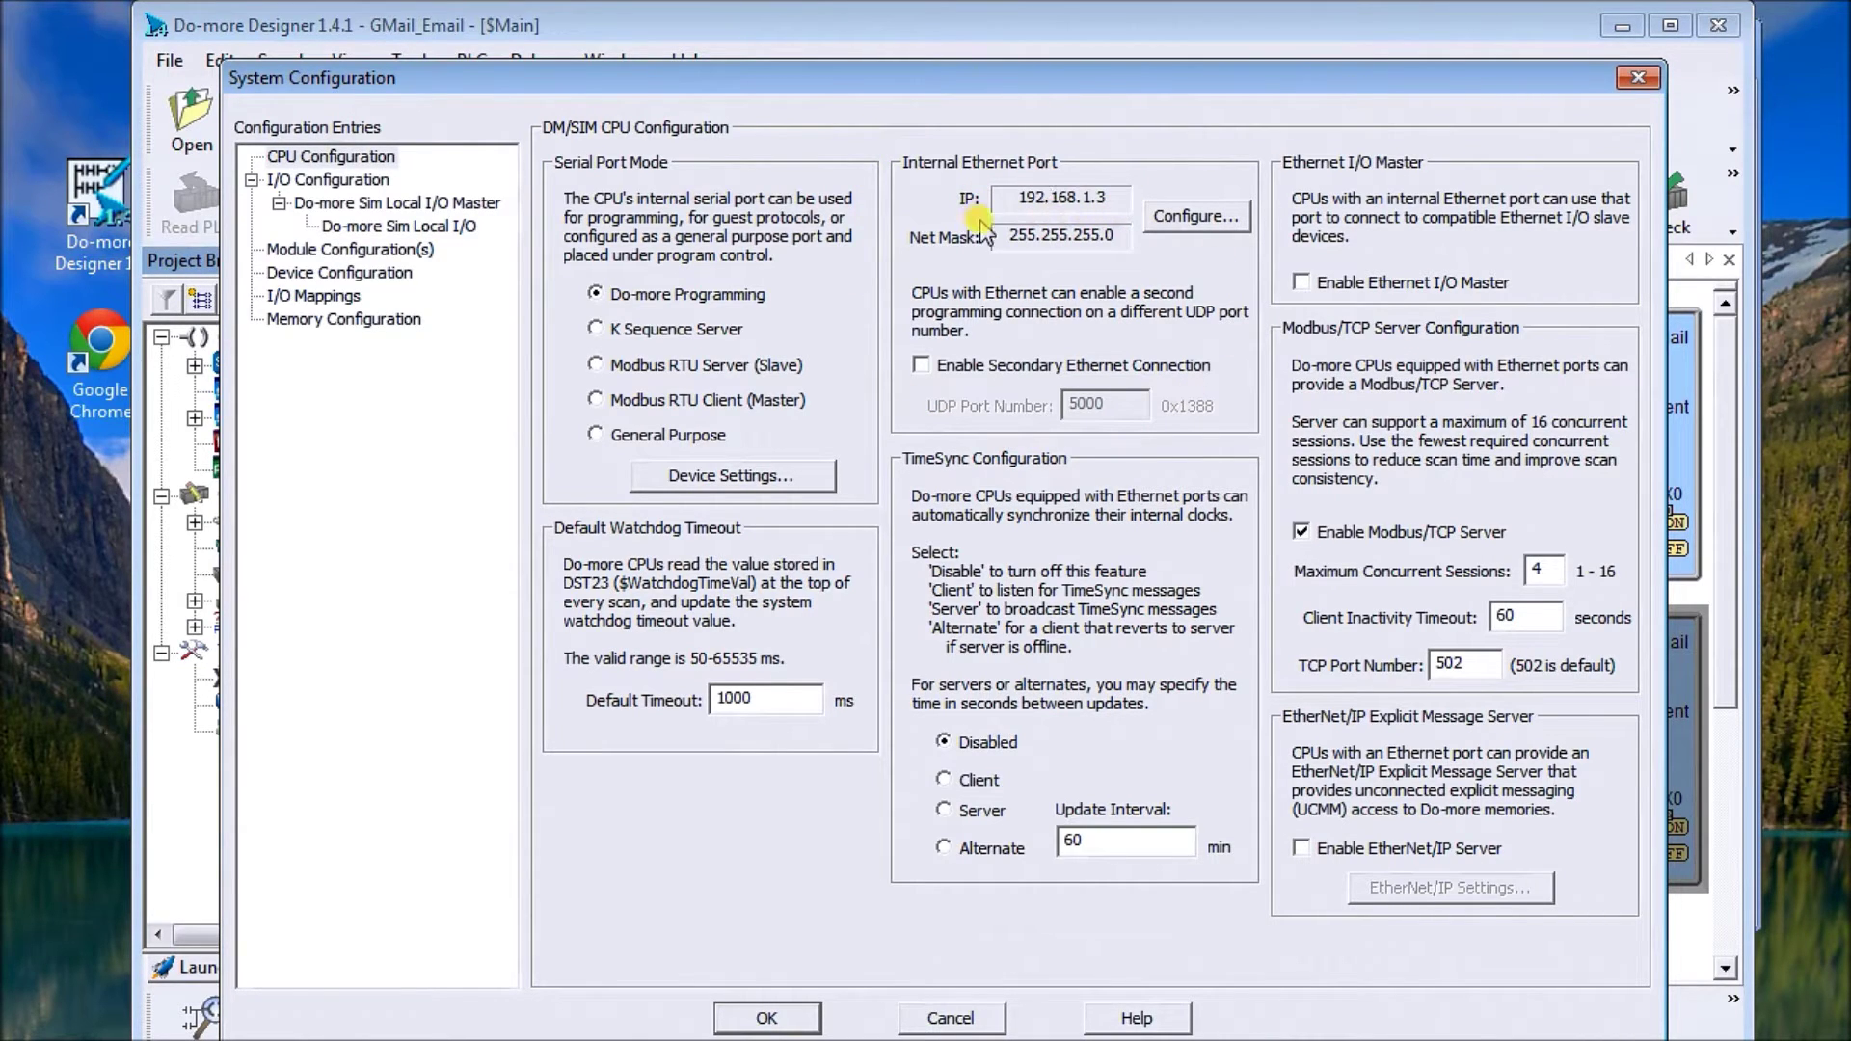
left_click(1184, 222)
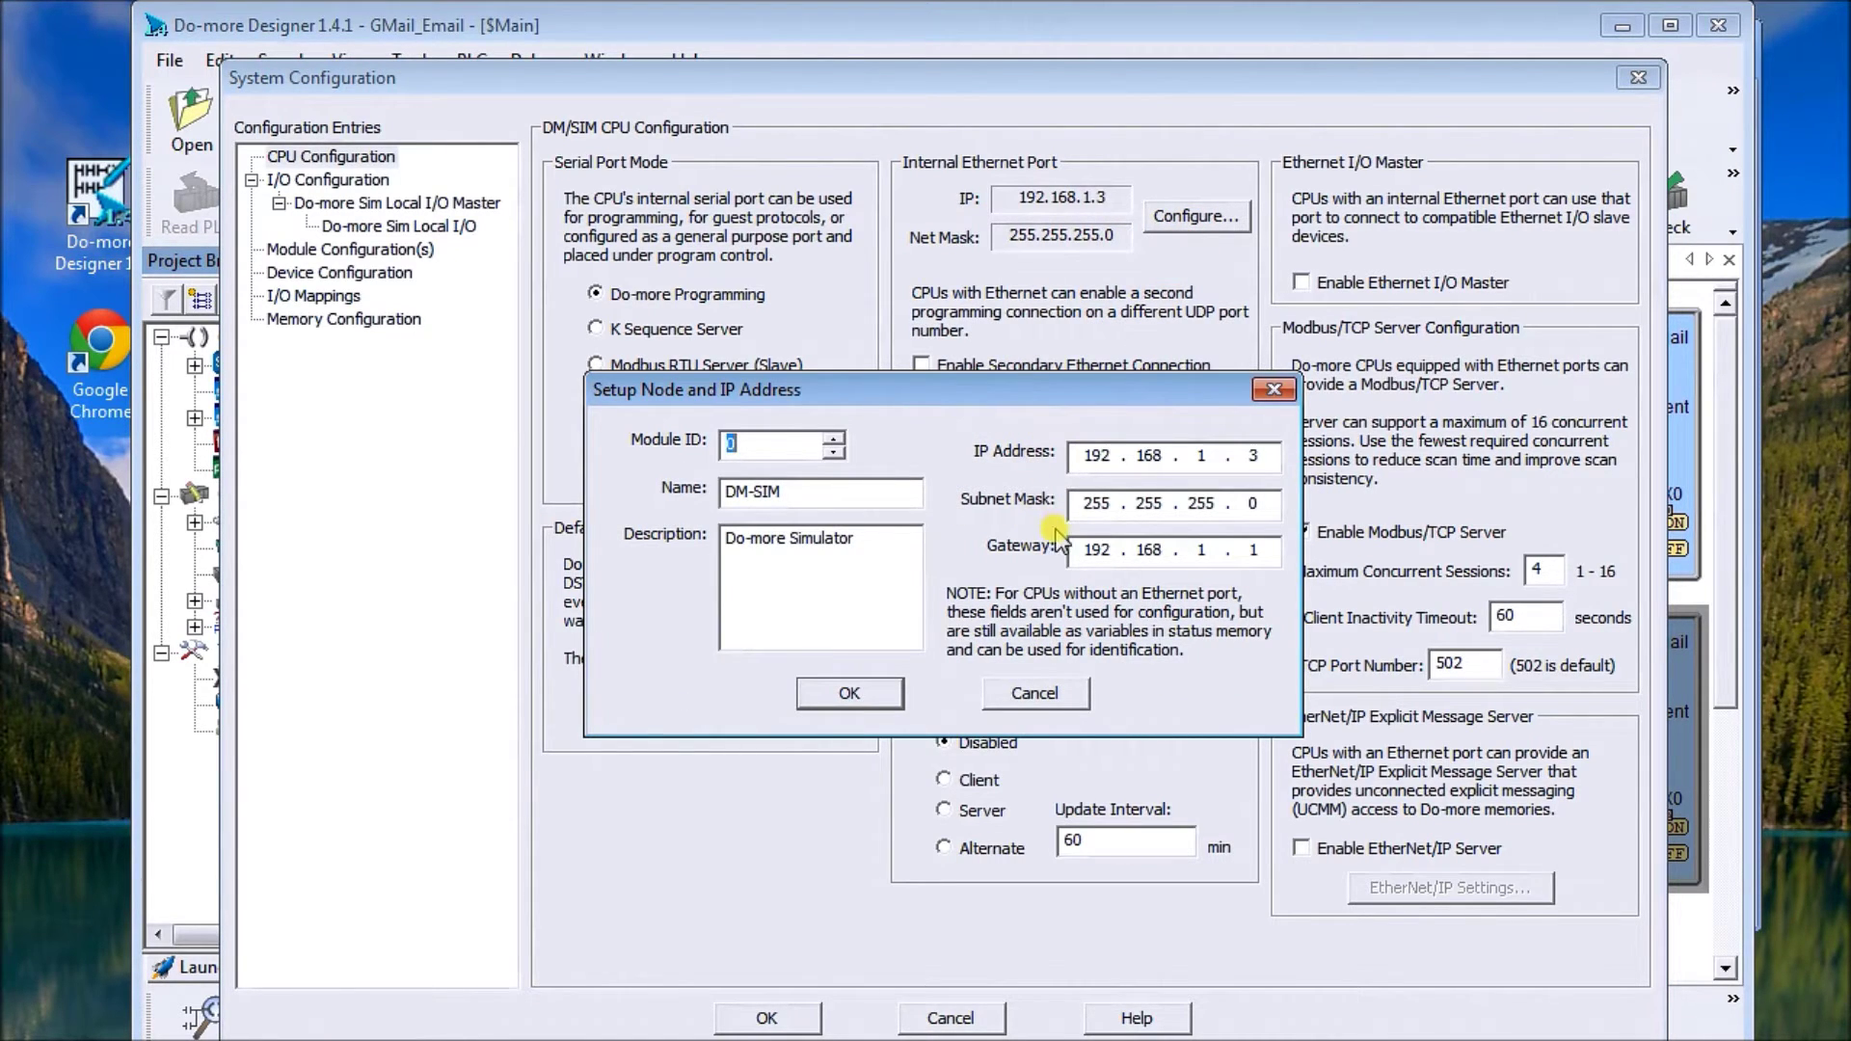
left_click(1015, 697)
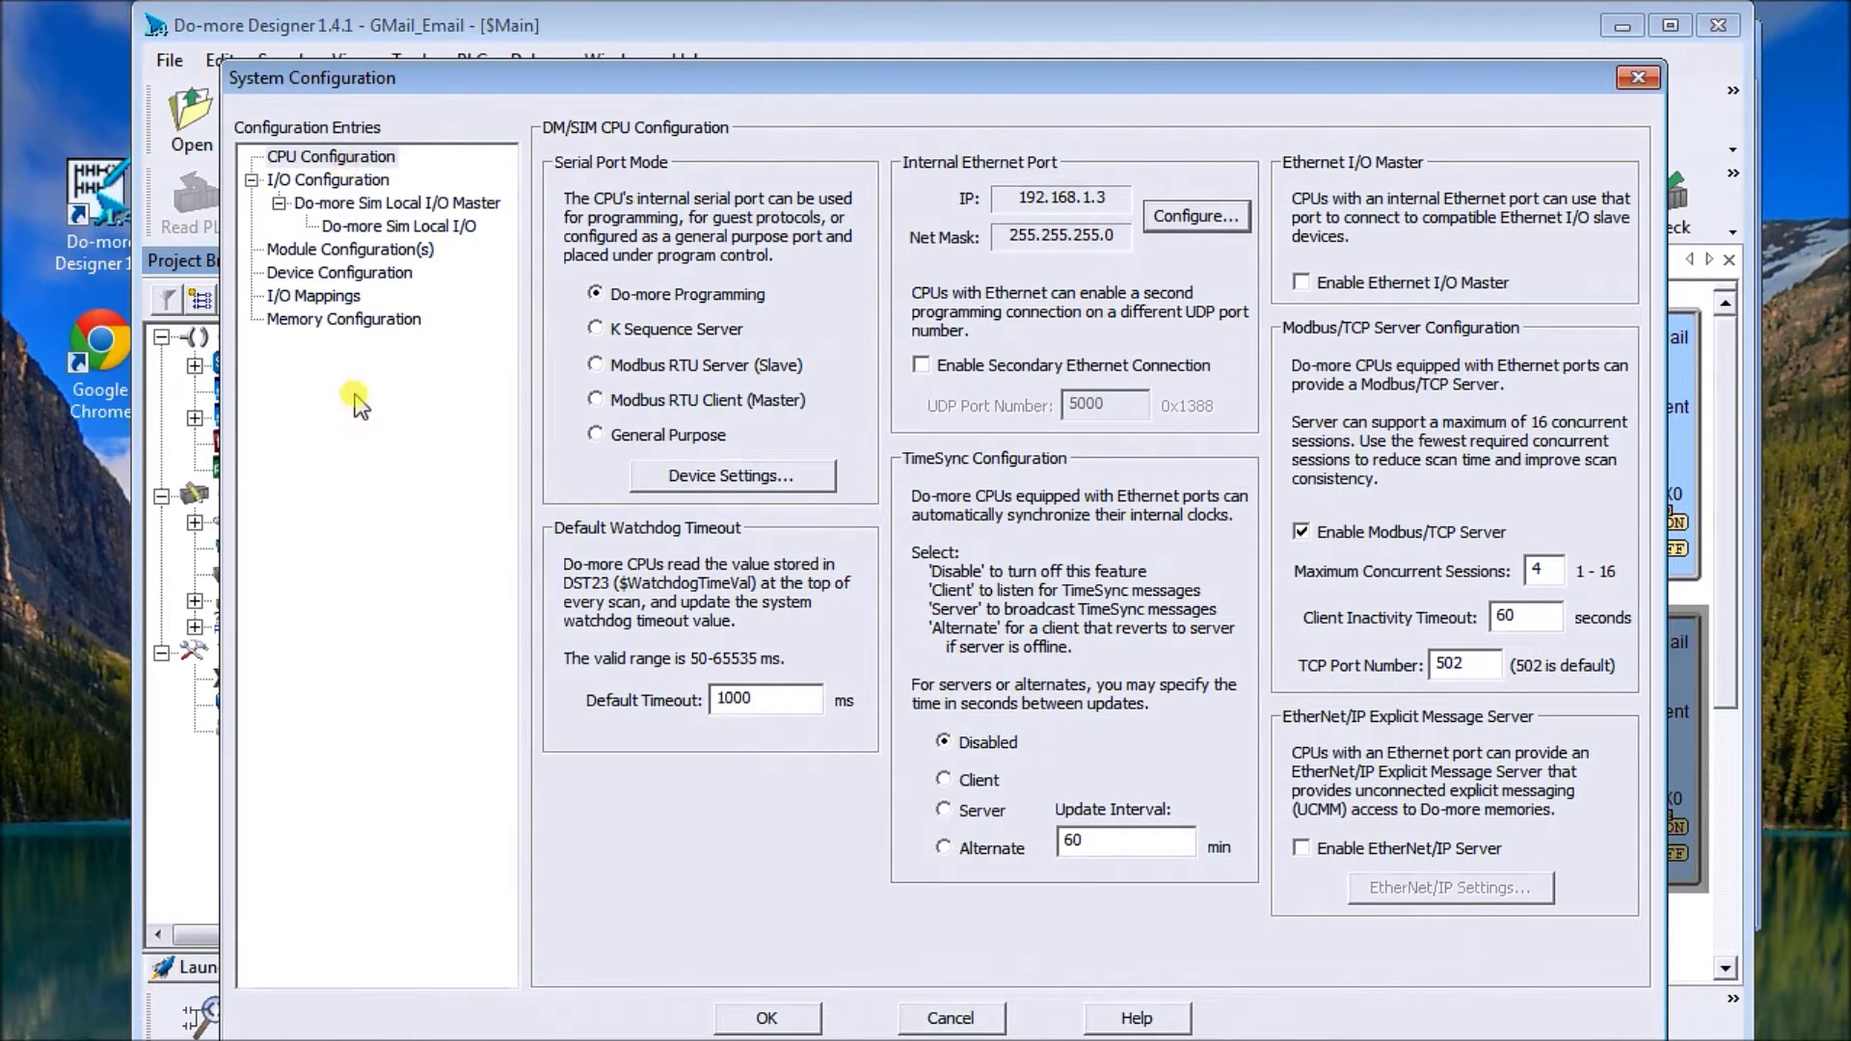
left_click(339, 277)
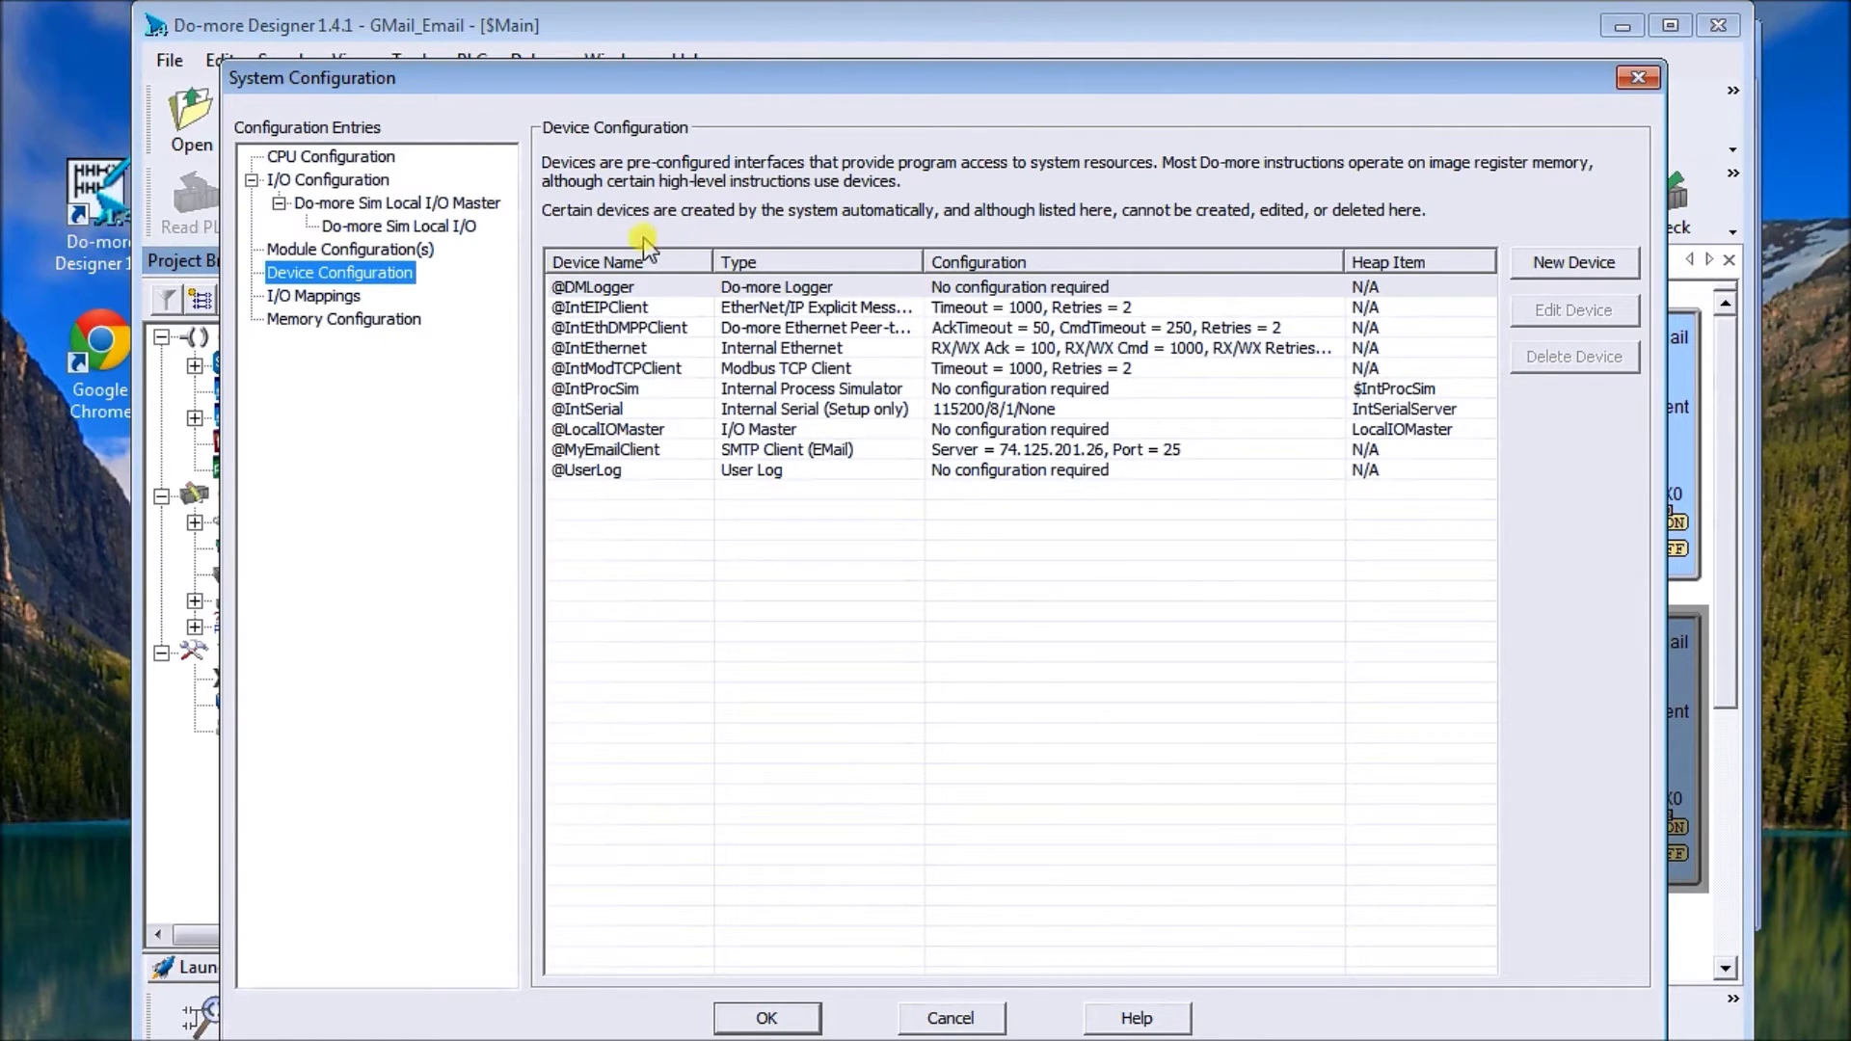
left_click(645, 450)
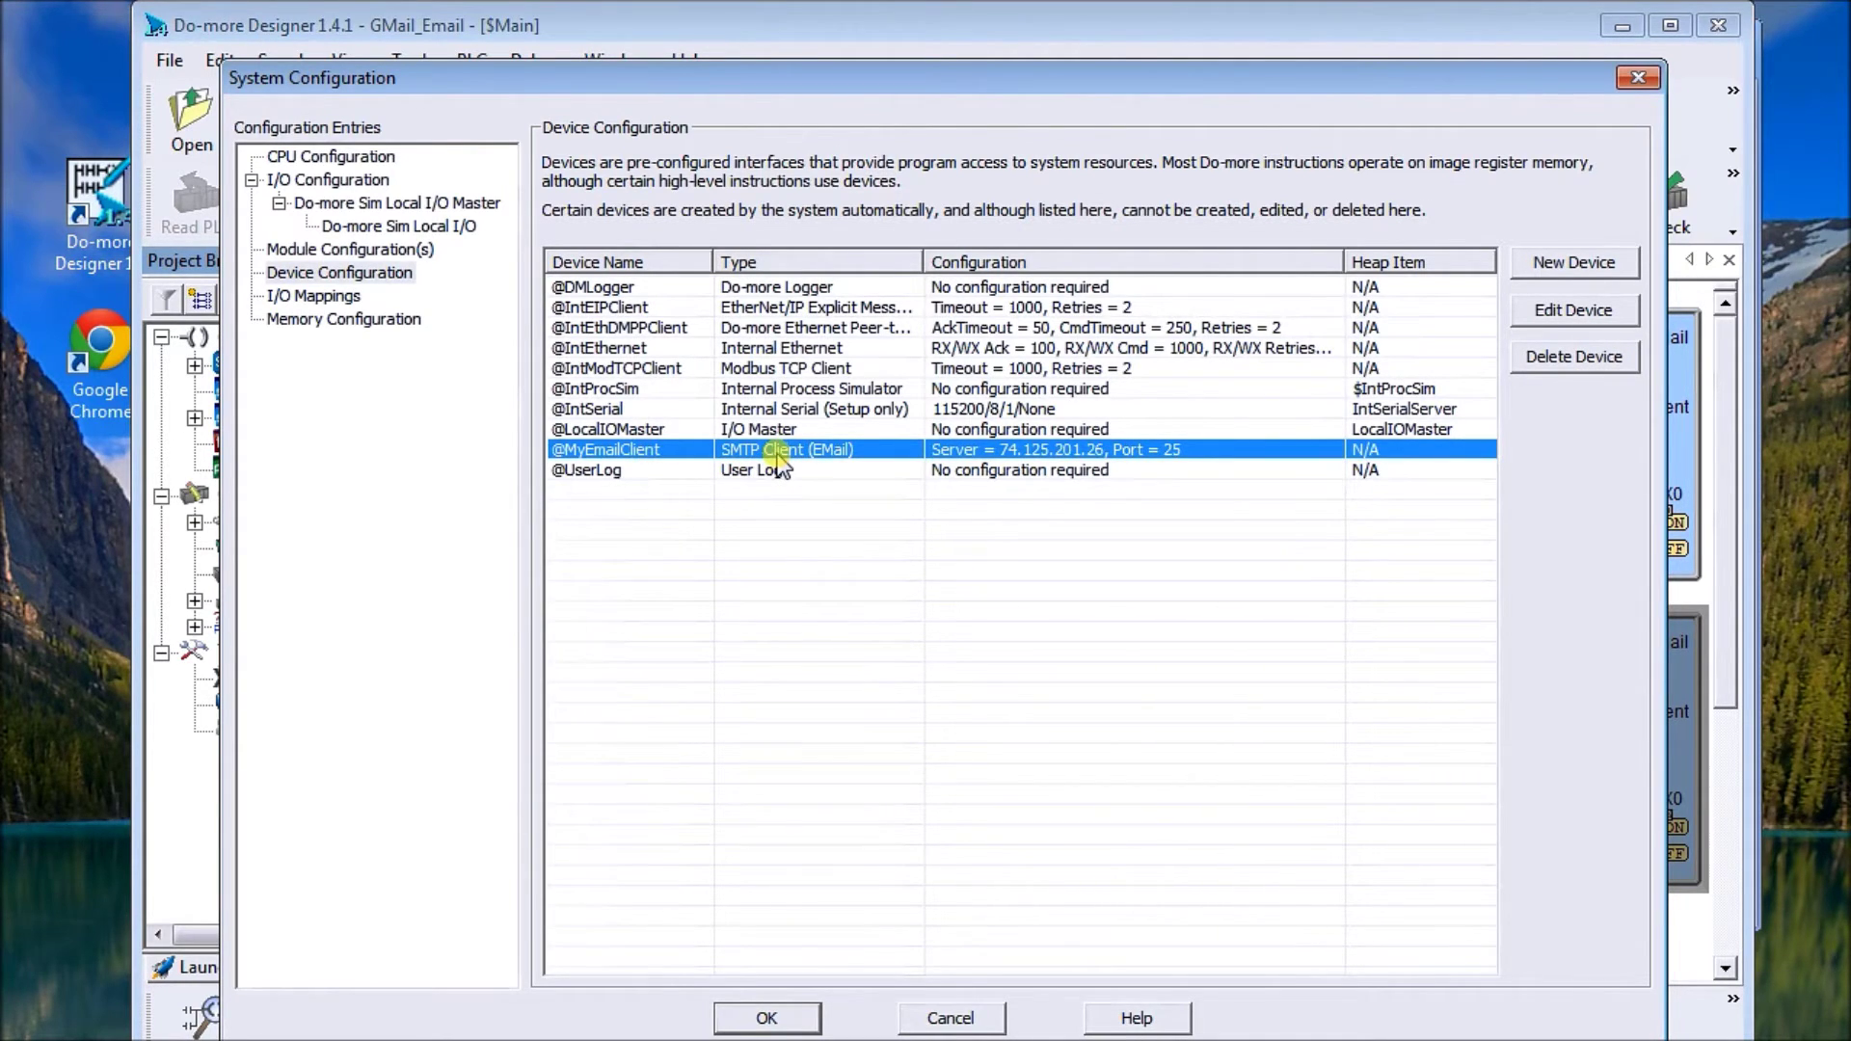
left_click(1562, 310)
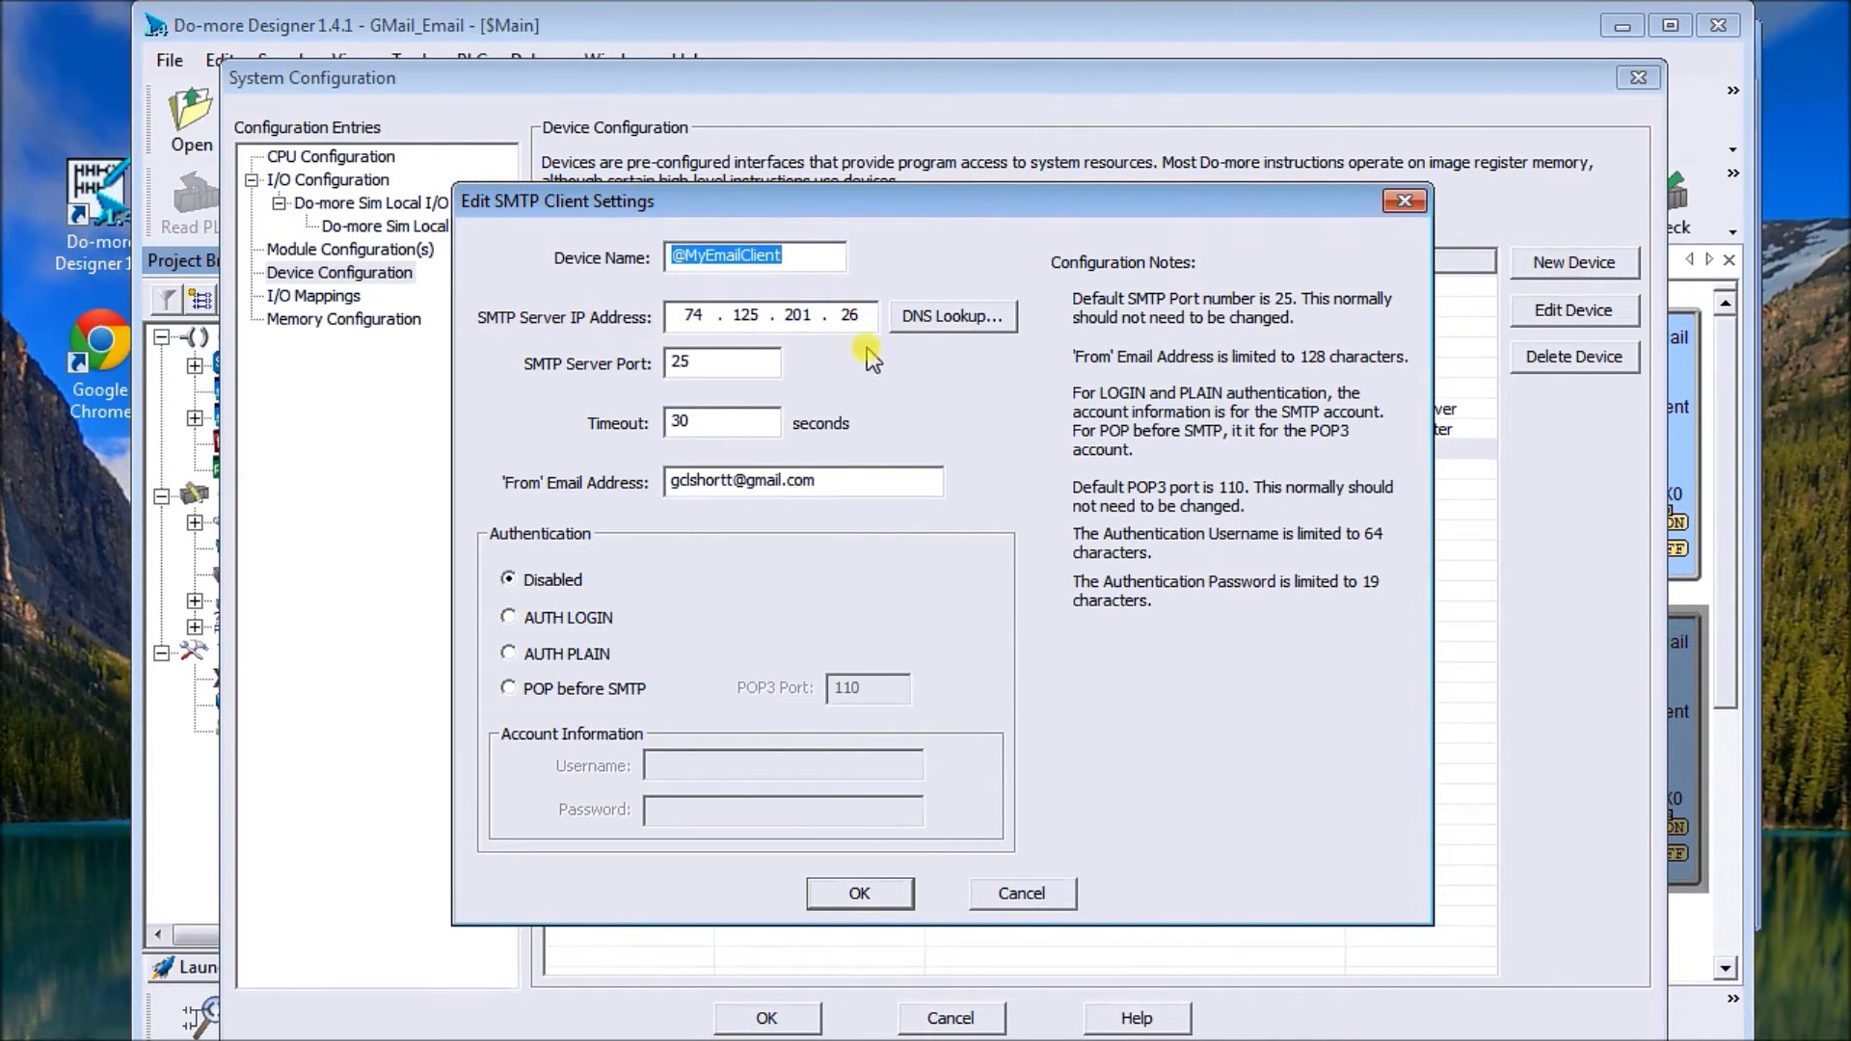
Look up the IP address of aspmx.l.google.com without applying it, and close the SMTP client settings and the system configuration
left_click(956, 319)
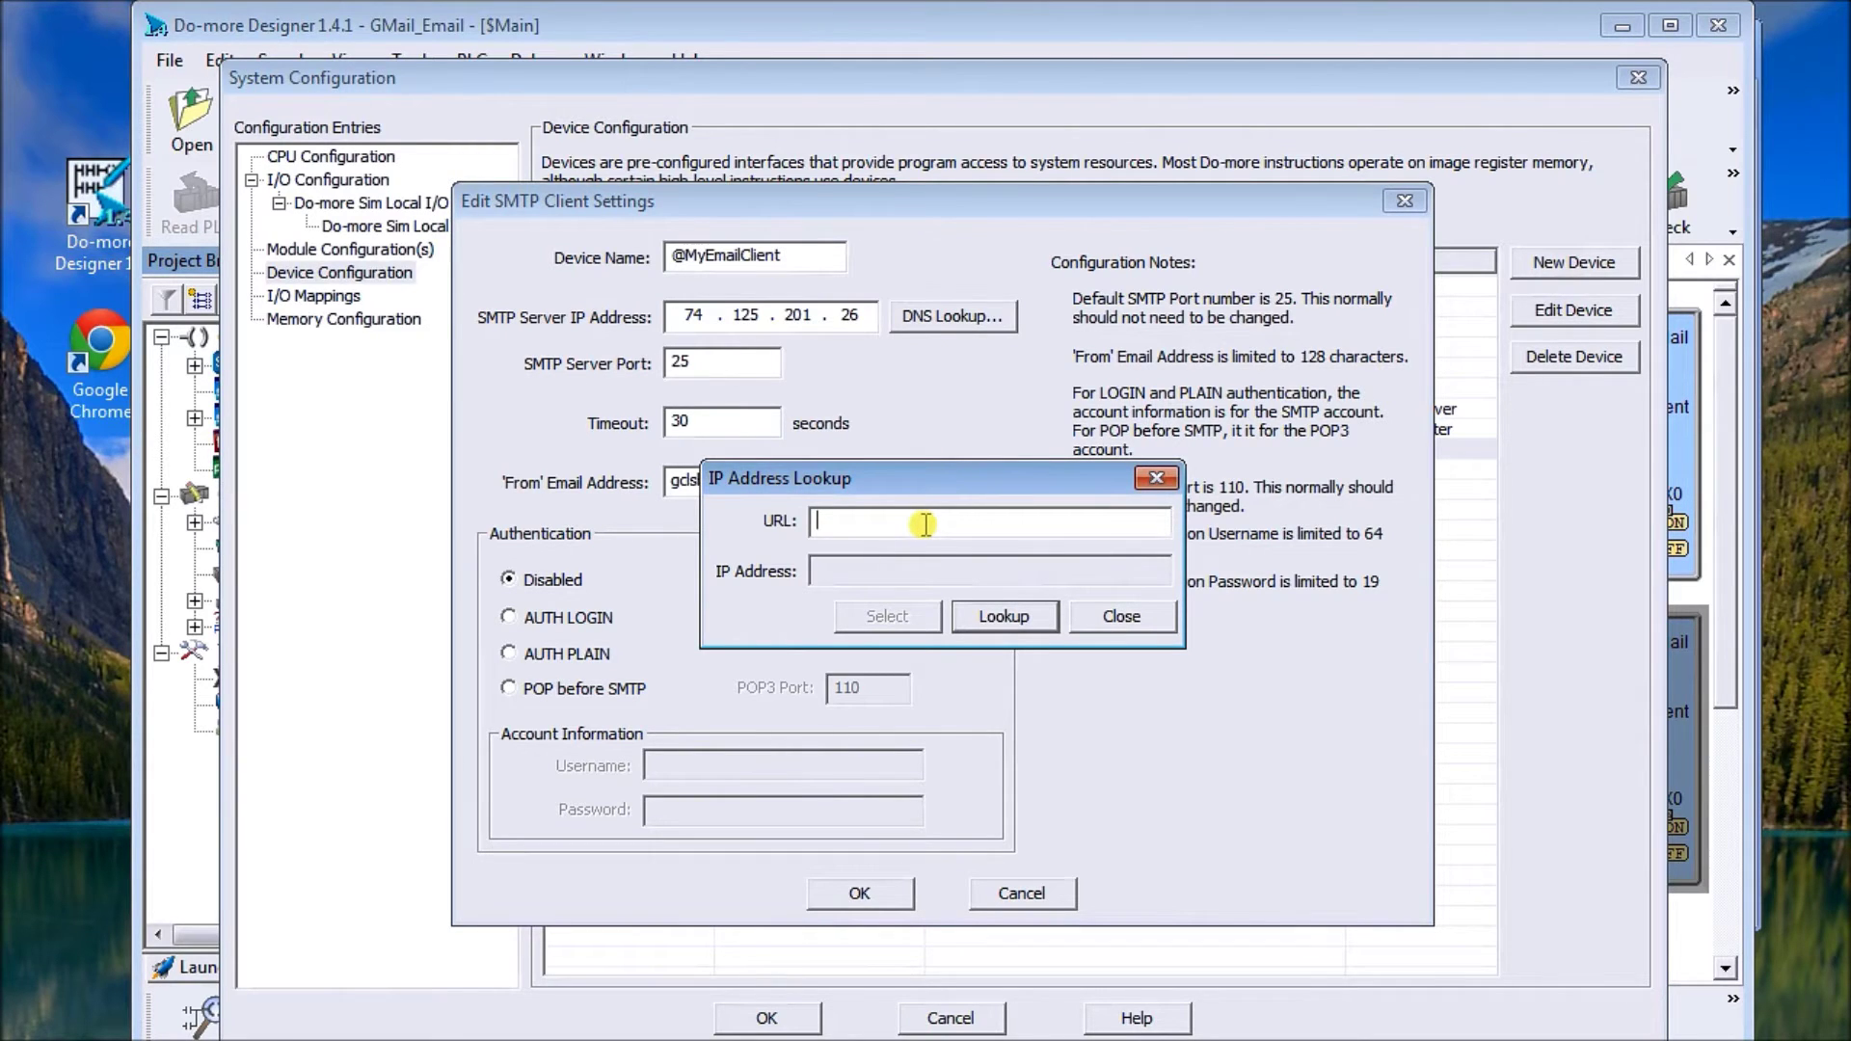
left_click(929, 522)
right_click(930, 521)
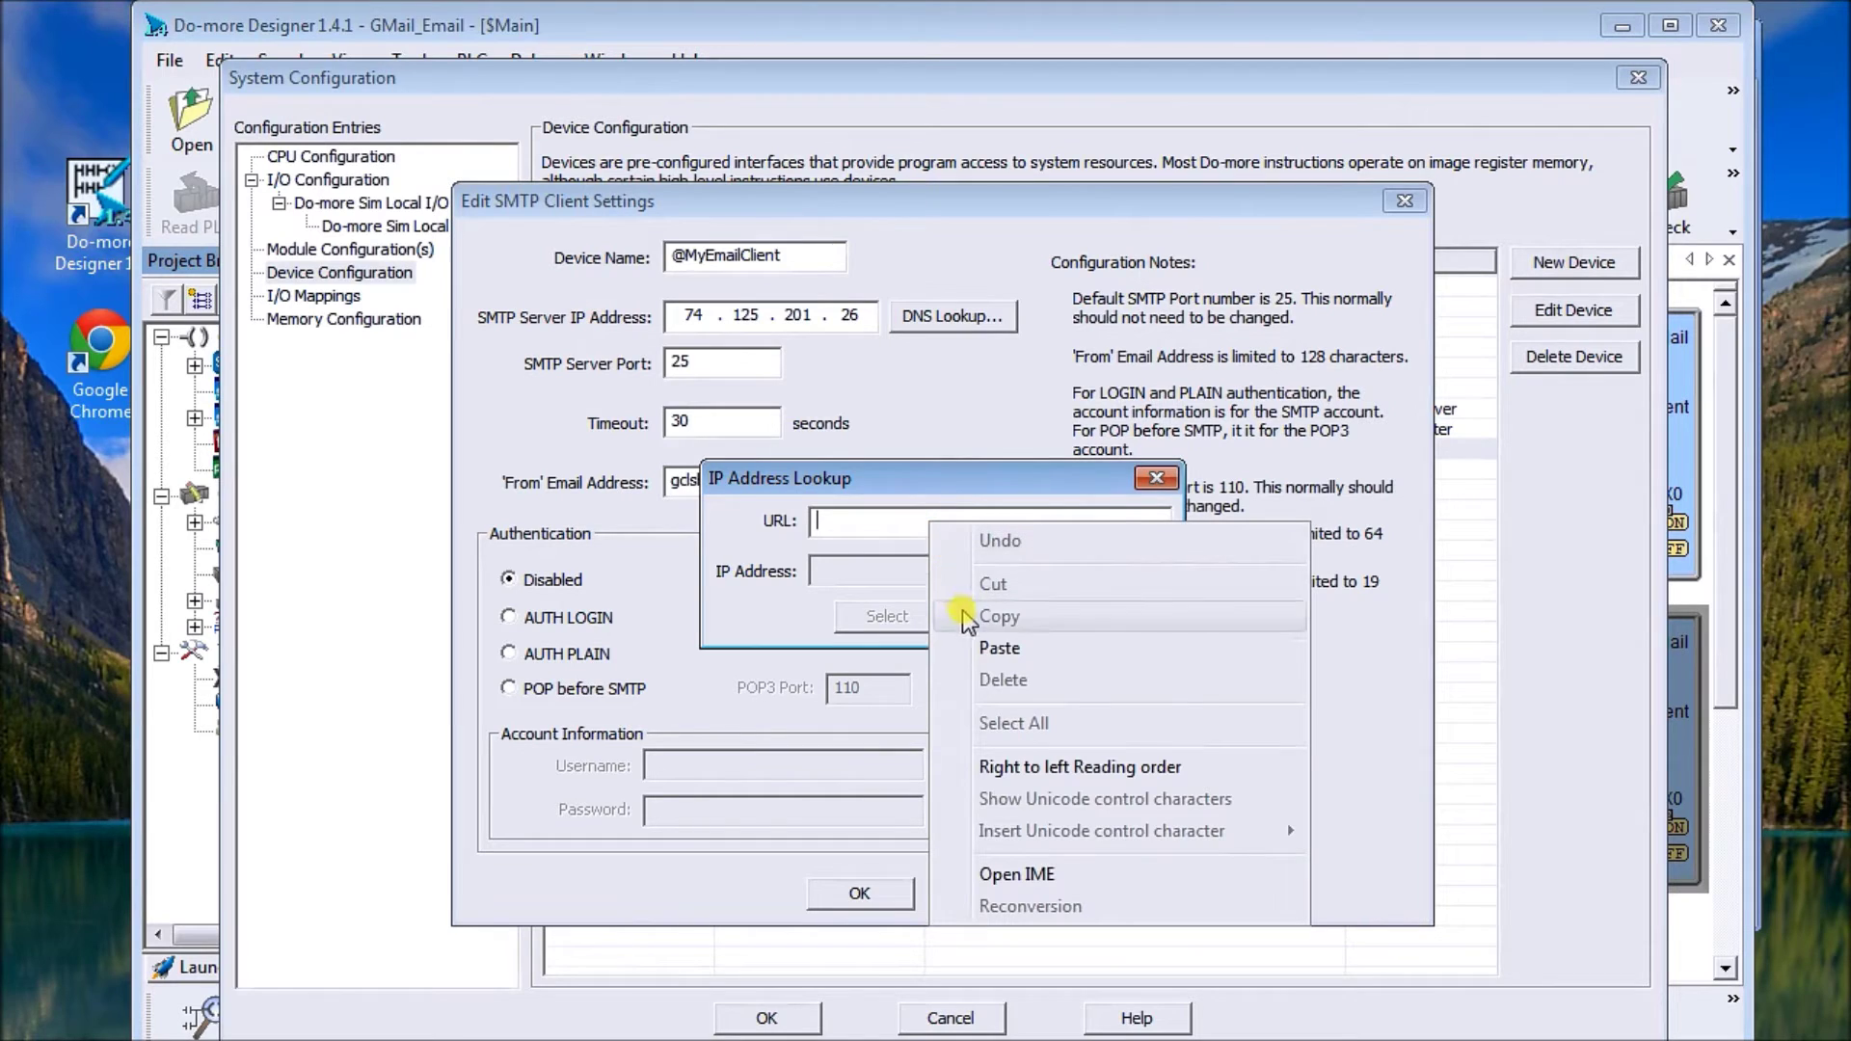
left_click(969, 644)
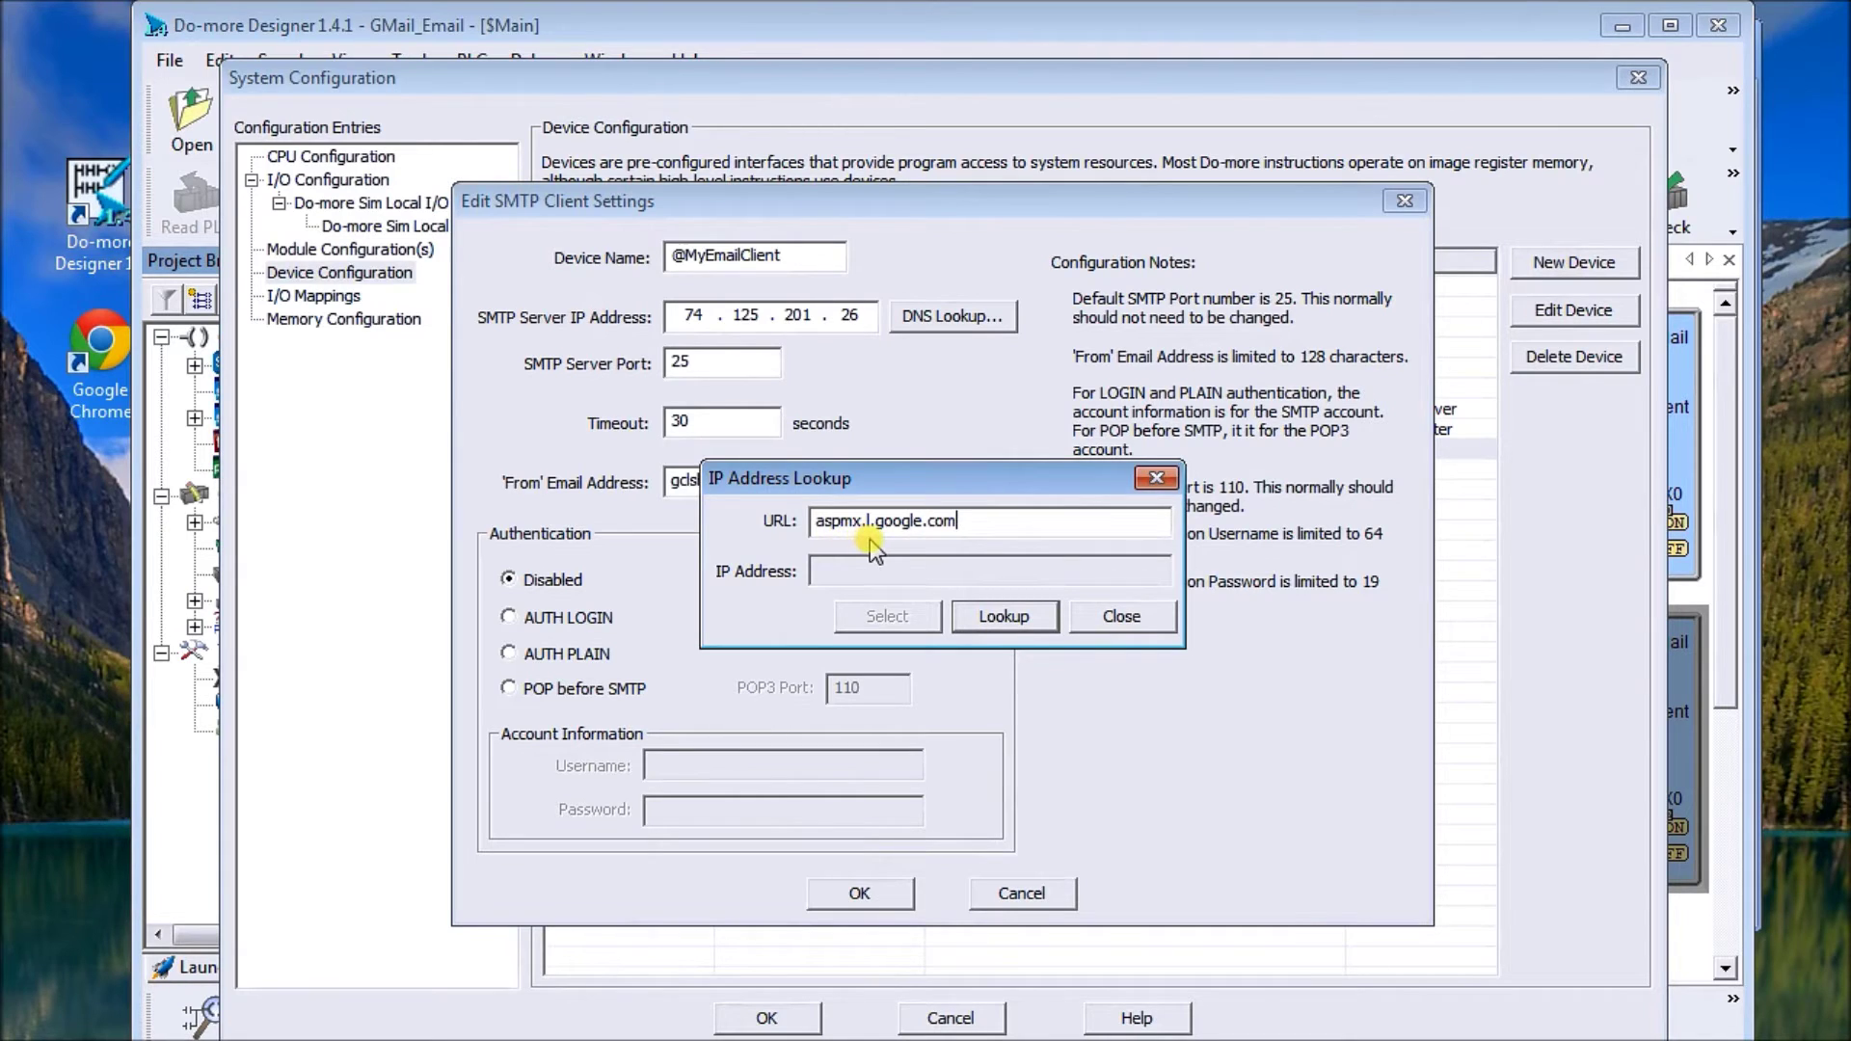
left_click(1005, 618)
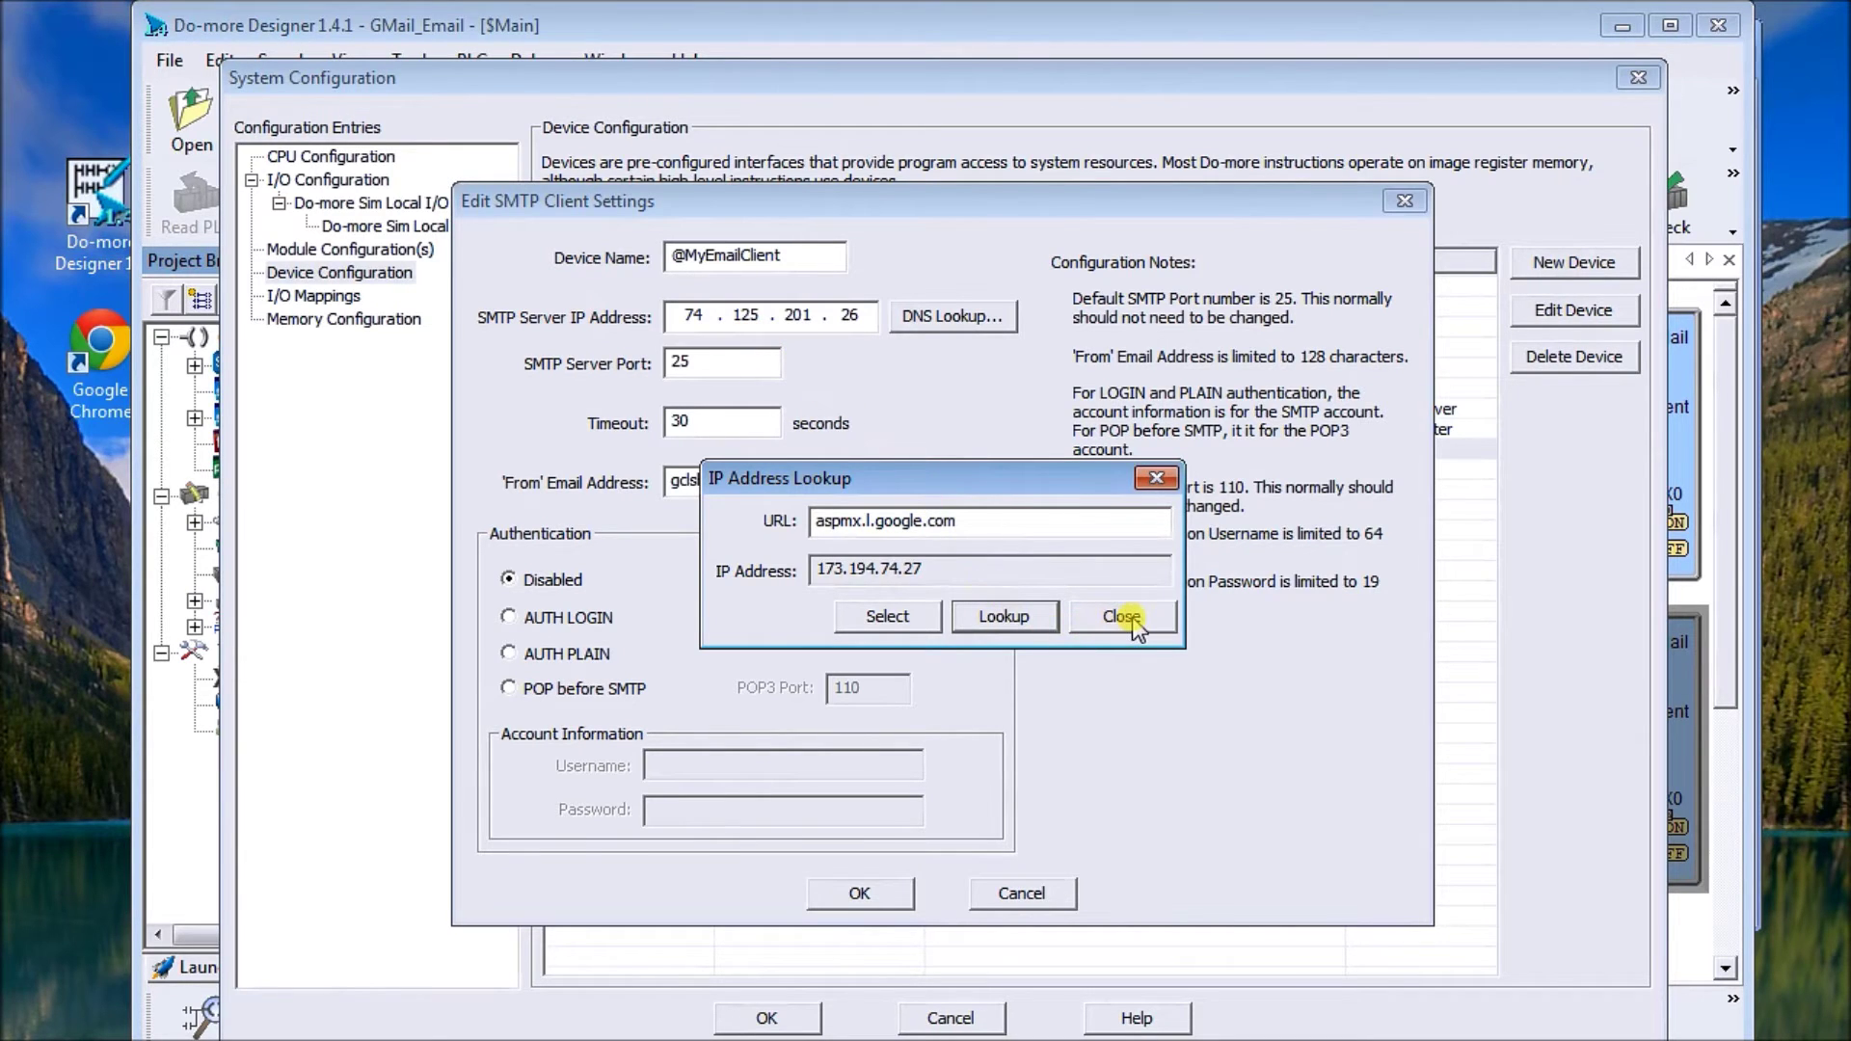
left_click(1121, 617)
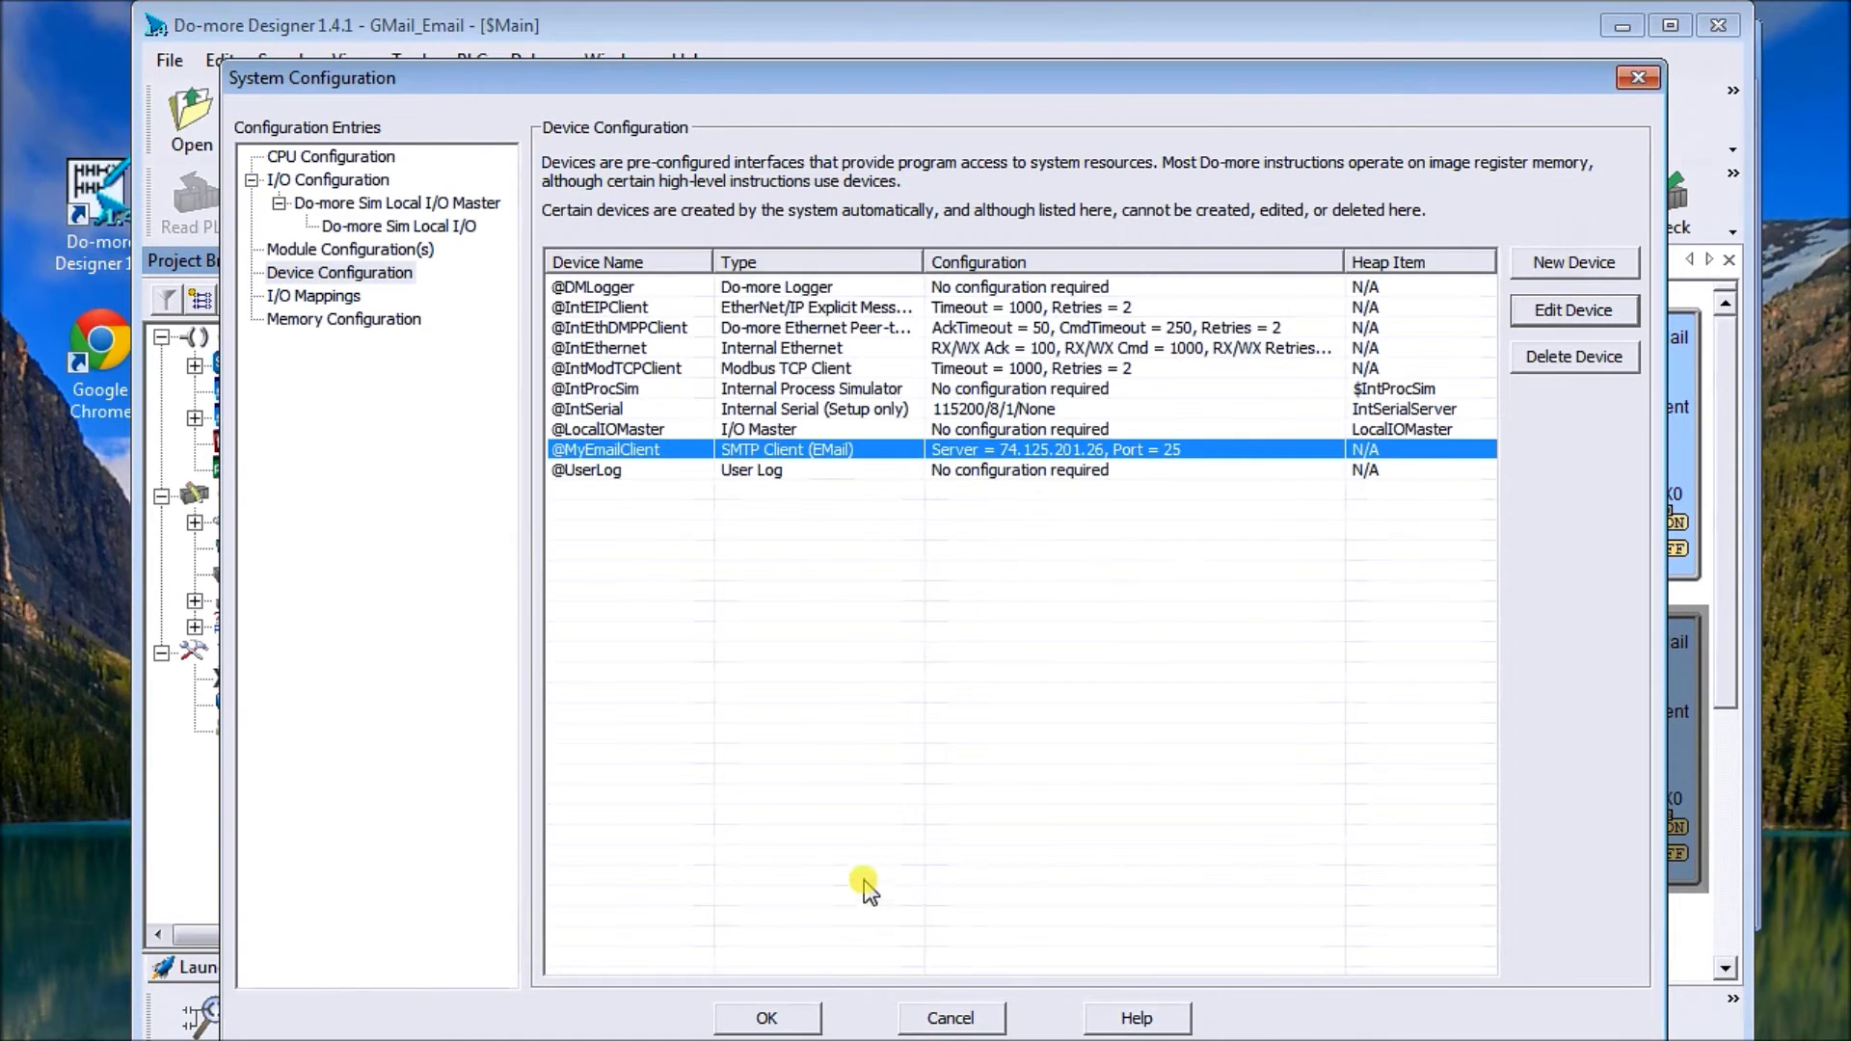
left_click(859, 889)
left_click(793, 1014)
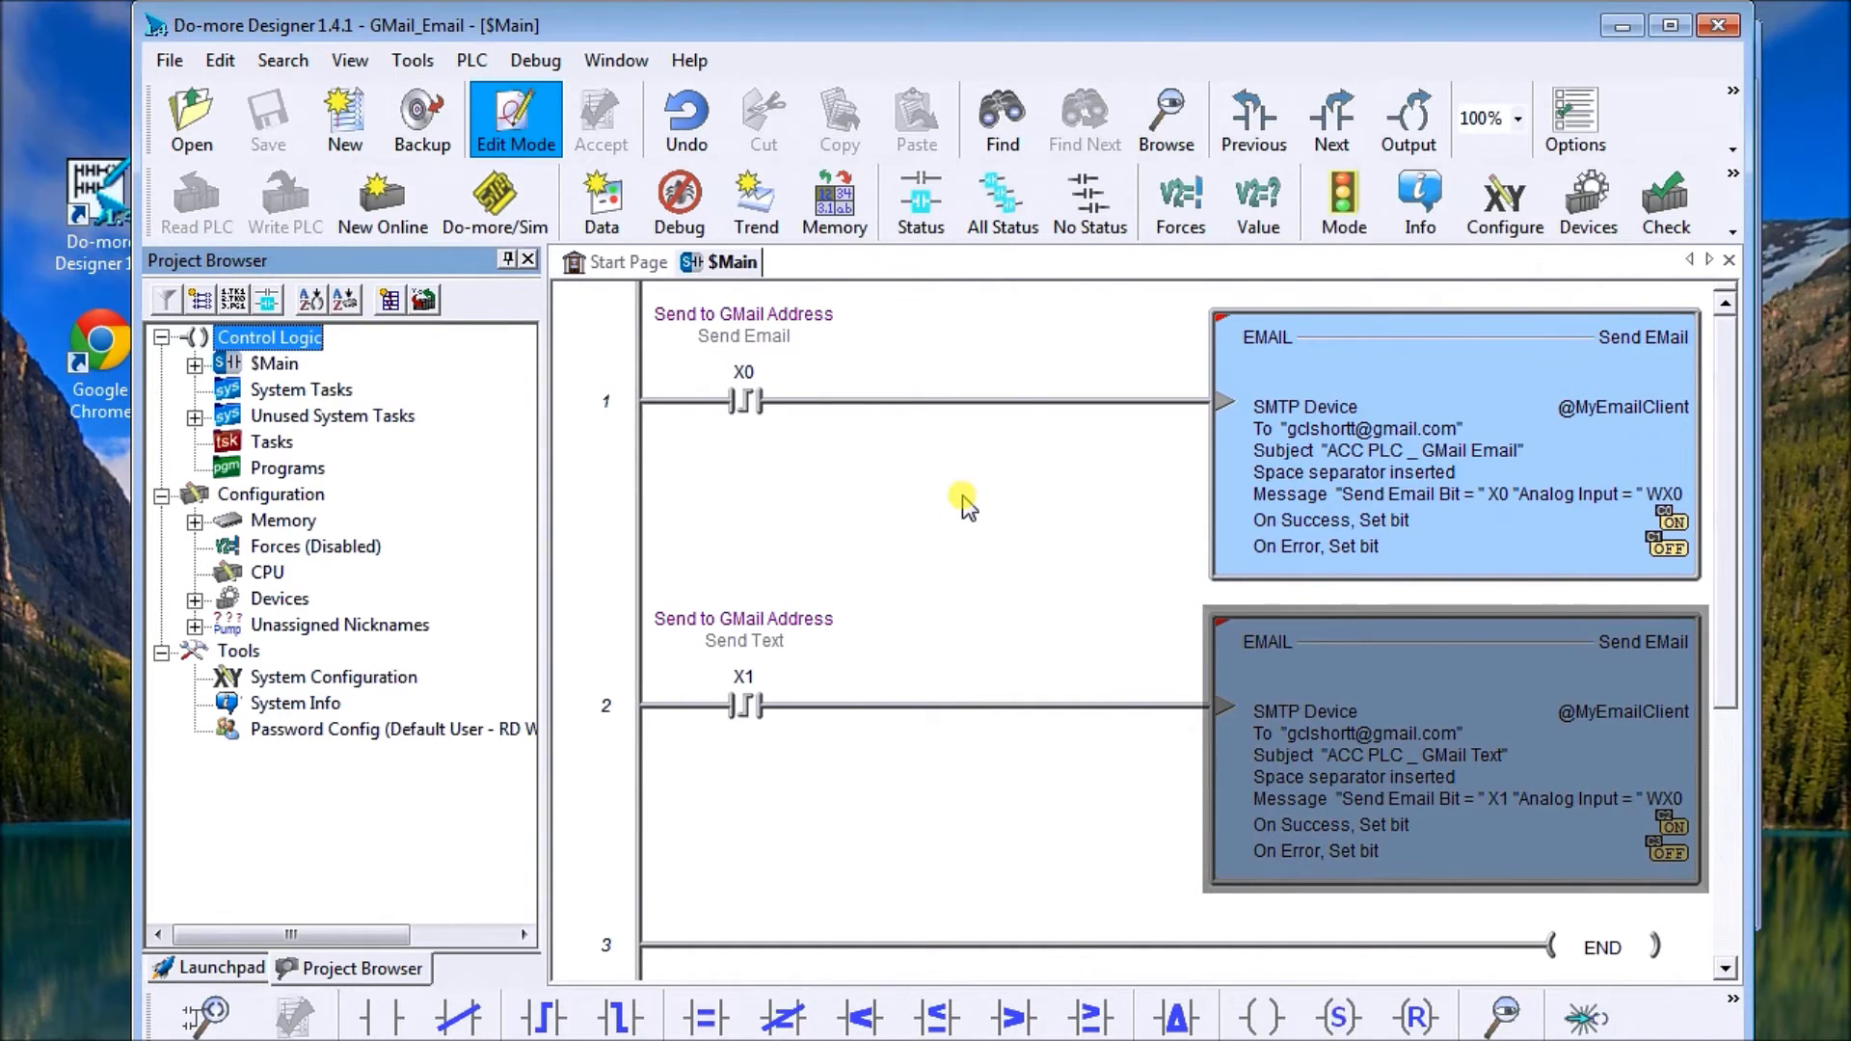
Review the X0 and X1 contacts and the settings of the EMAIL instructions on rungs 1 and 2
left_click(967, 501)
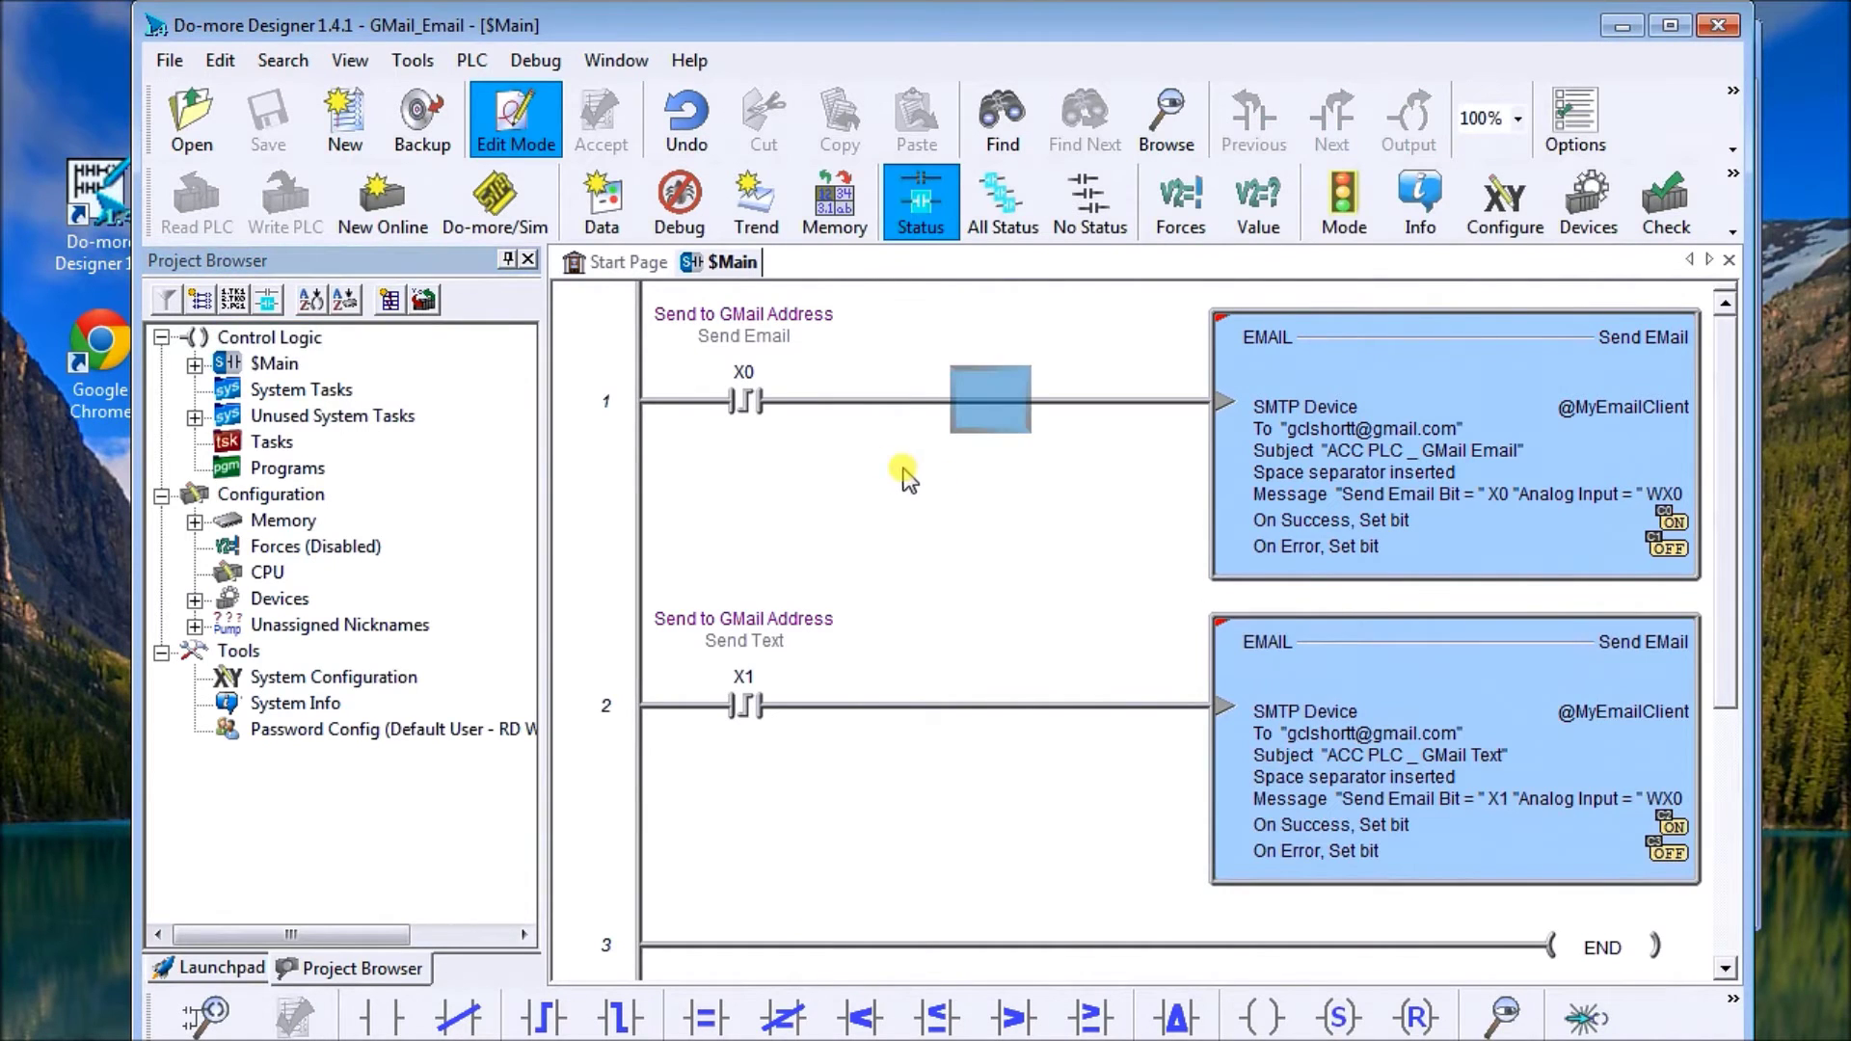
left_click(729, 403)
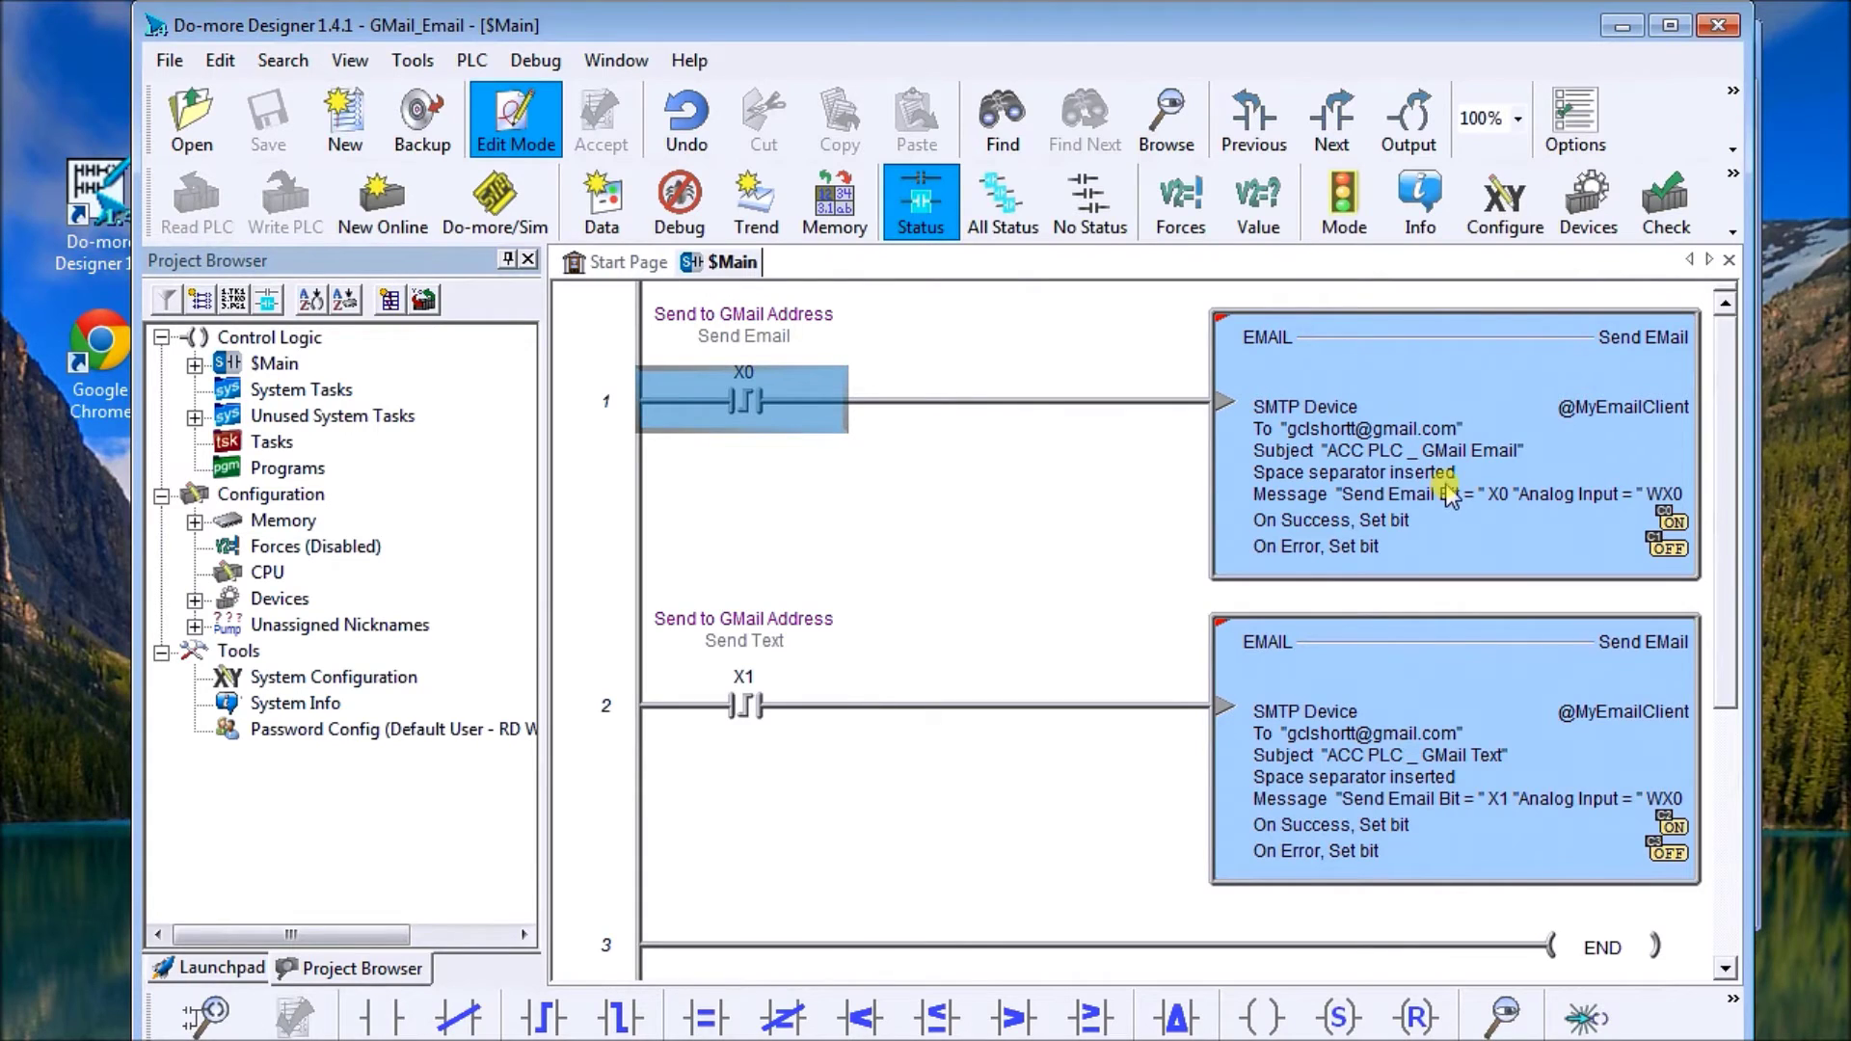
left_click_drag(721, 672, 735, 706)
double_click(1458, 405)
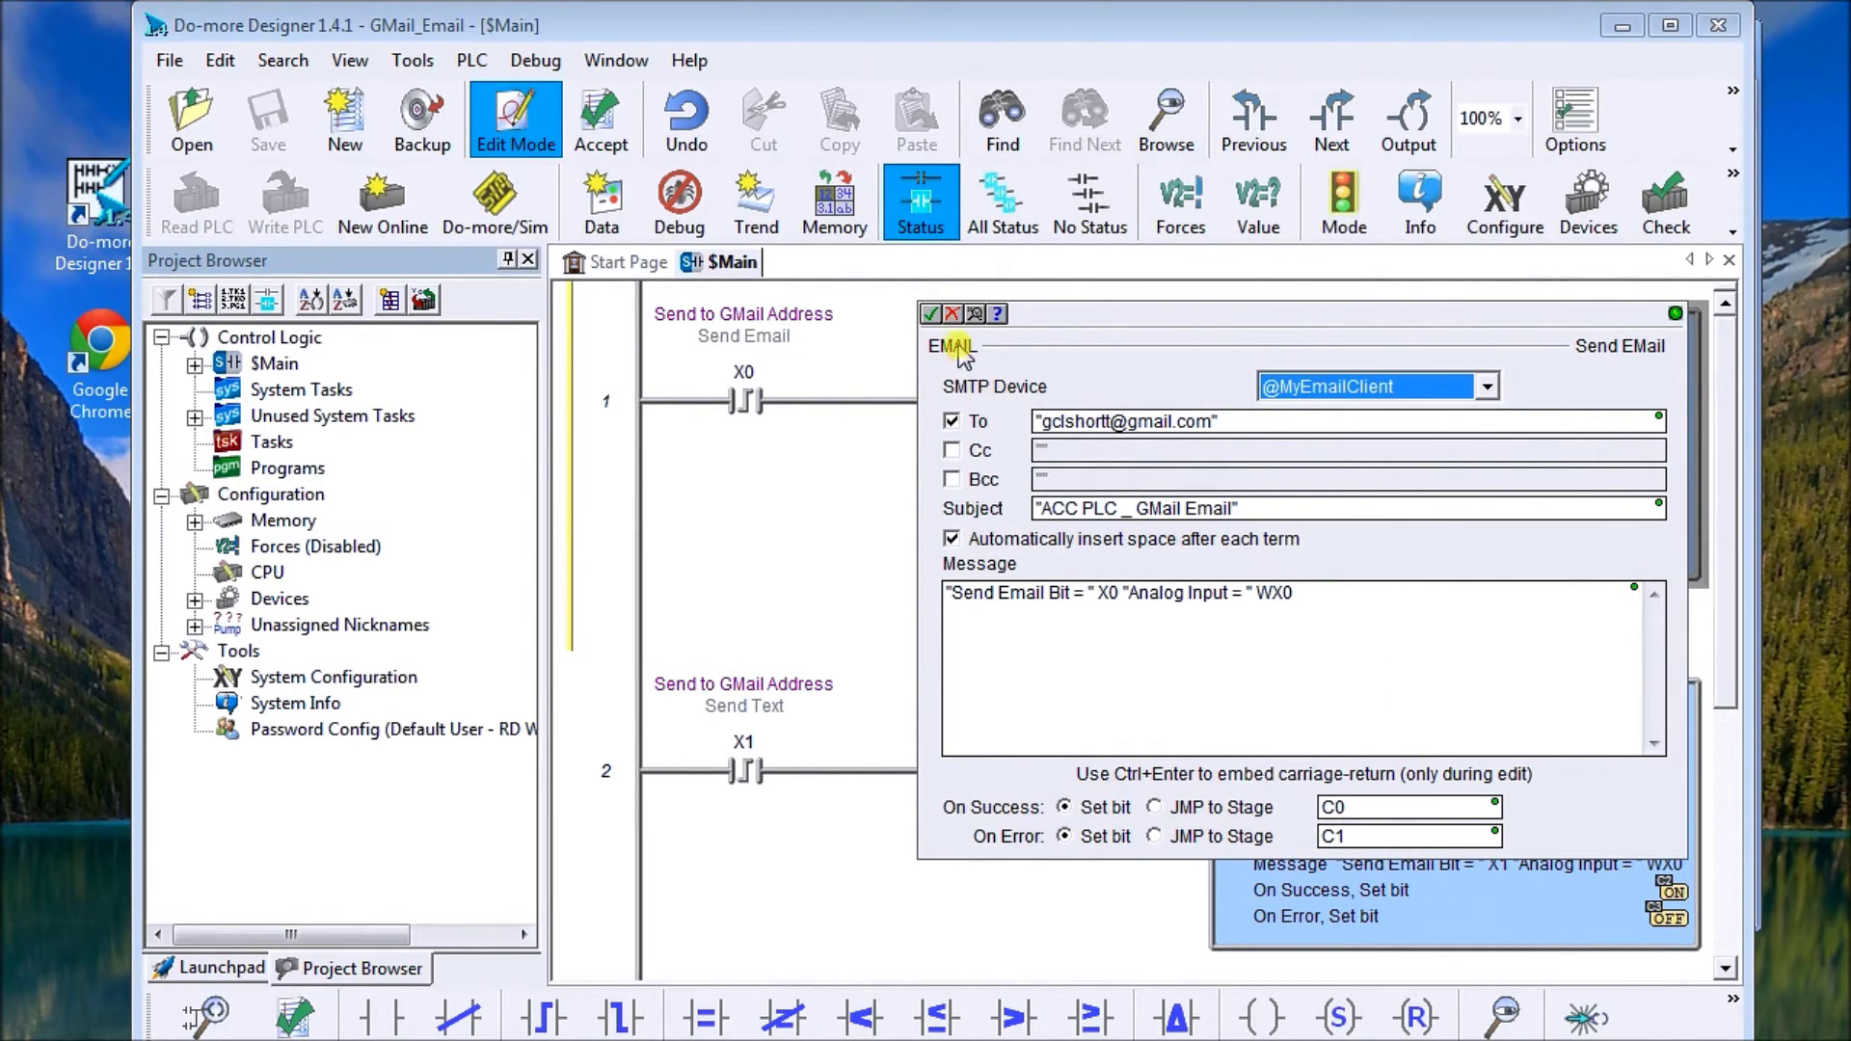
left_click(952, 315)
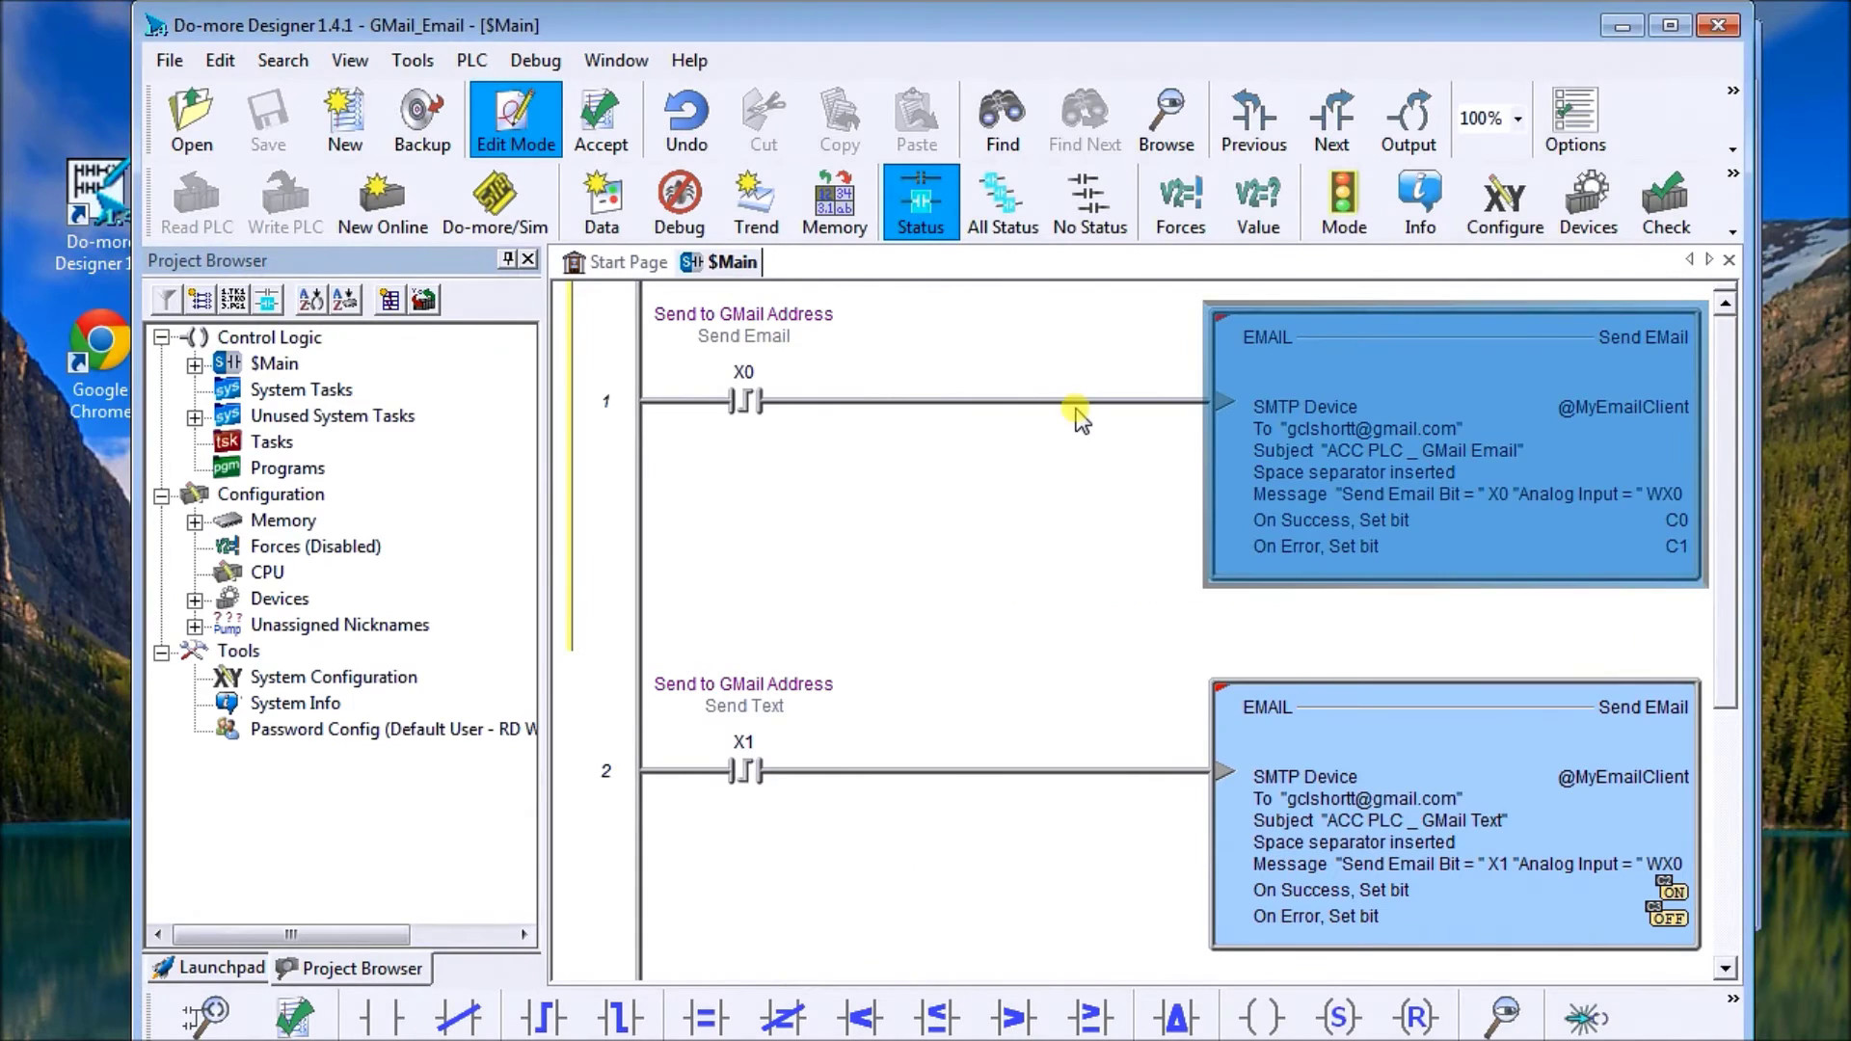
double_click(1348, 772)
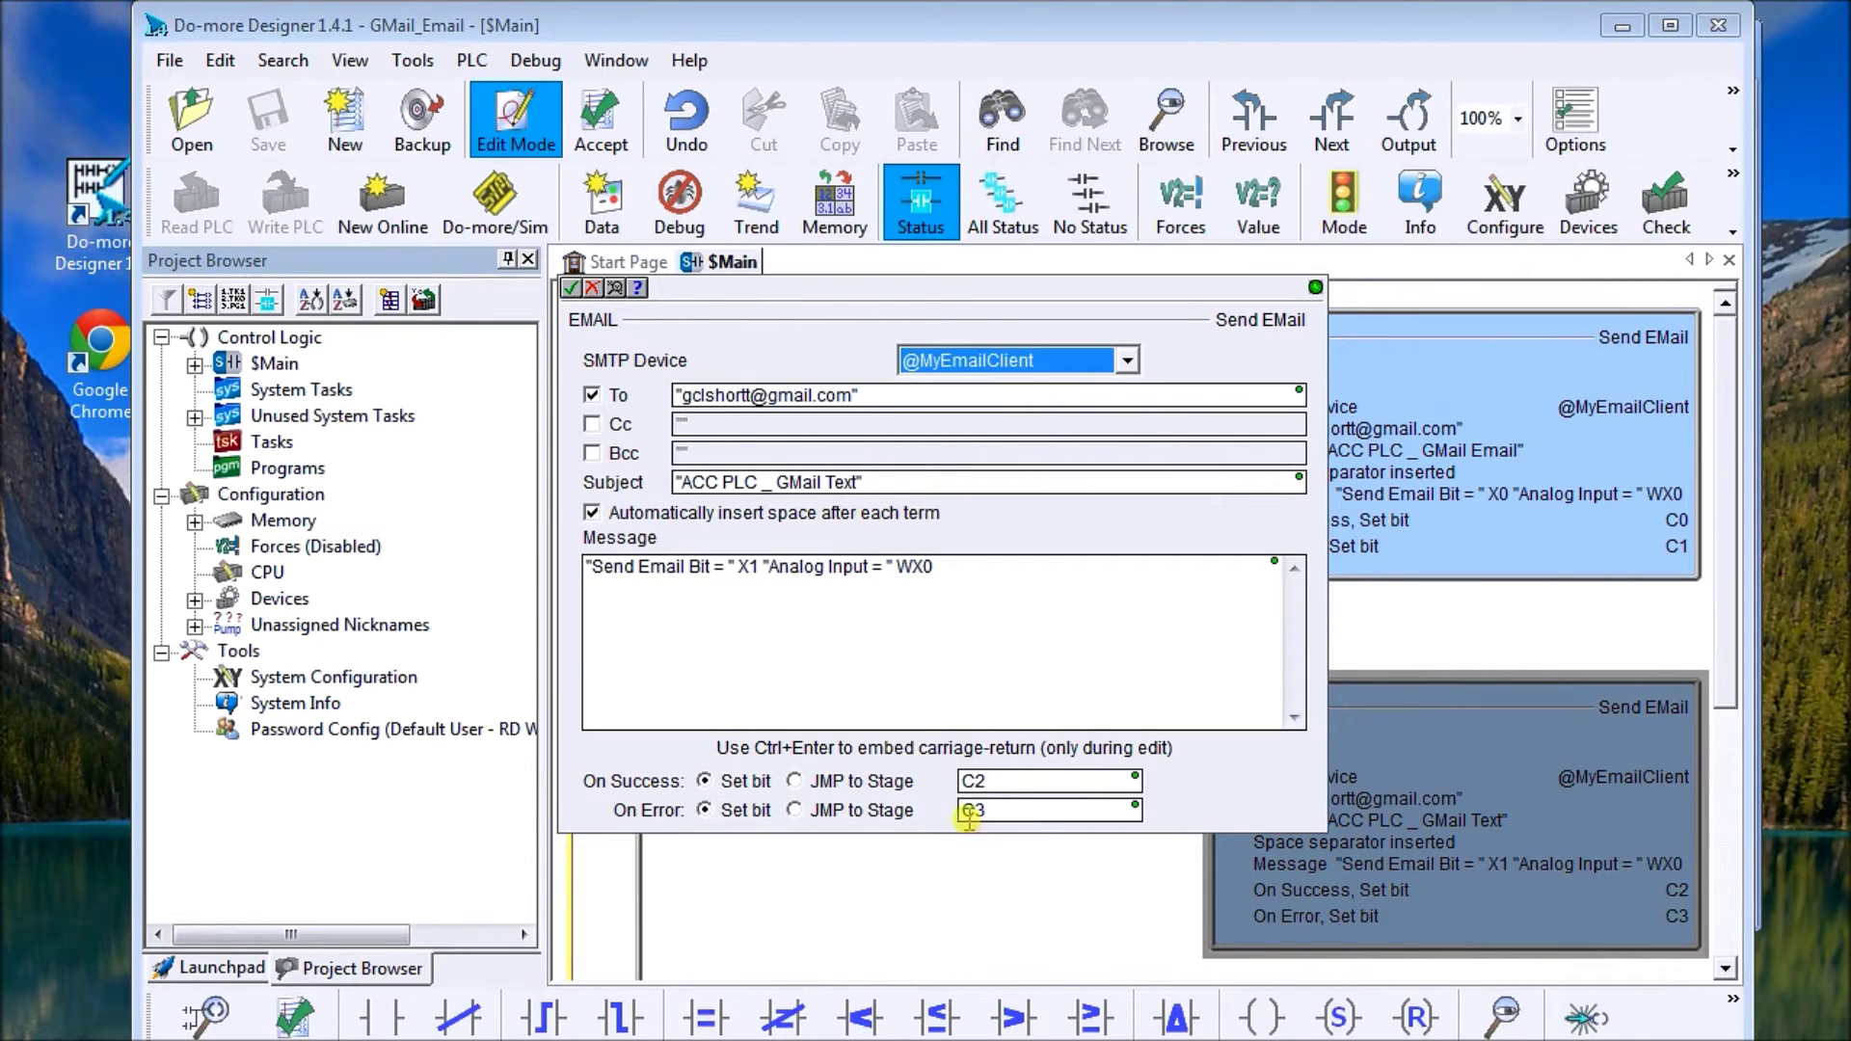
left_click(571, 289)
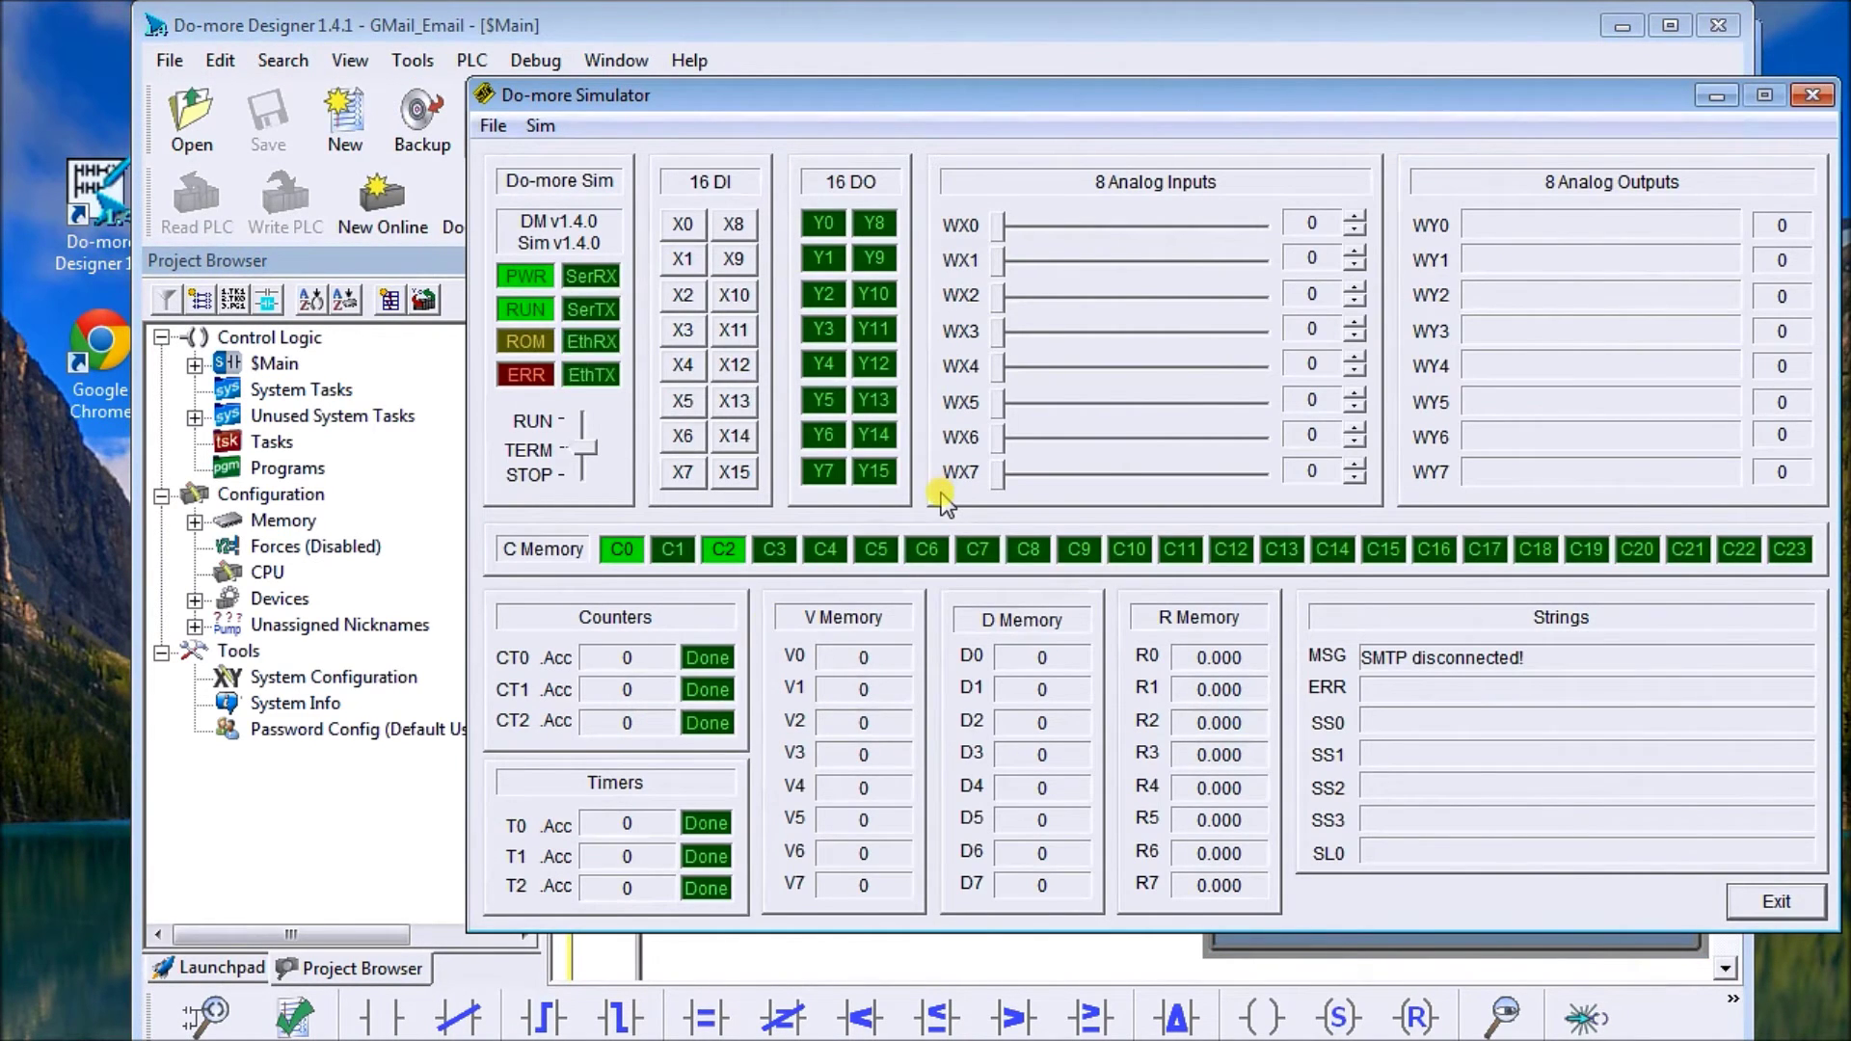
In the Do-more Simulator, put the PLC in RUN and trigger X0 with analog input WX0 set to about 2327
left_click_drag(584, 450, 584, 421)
left_click_drag(996, 228, 1149, 235)
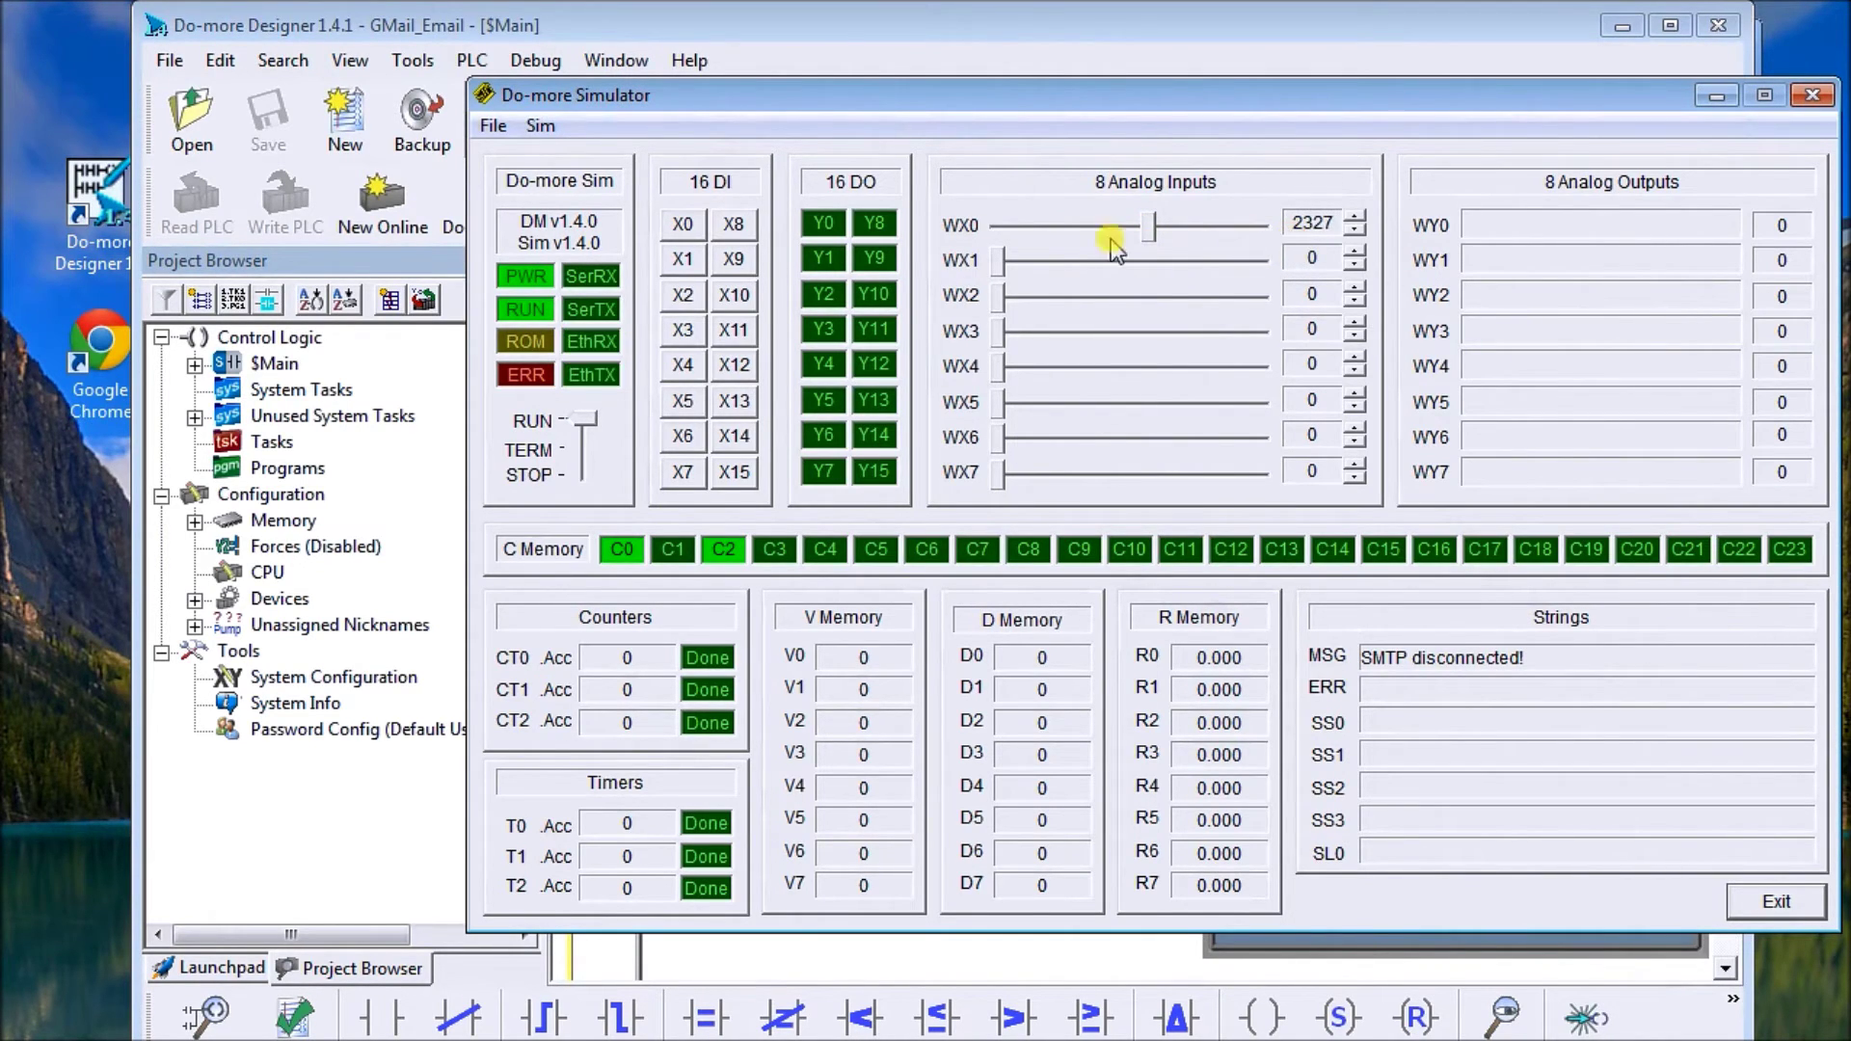
left_click(685, 226)
Lower analog input WX0 to about 1544 and trigger X1 to send the text message
left_click_drag(1153, 227, 1102, 231)
left_click(682, 260)
Switch to Gmail in Chrome and read the "ACC PLC _ GMail Email" and "ACC PLC _ GMail Text" messages in the inbox
key("alt+Tab")
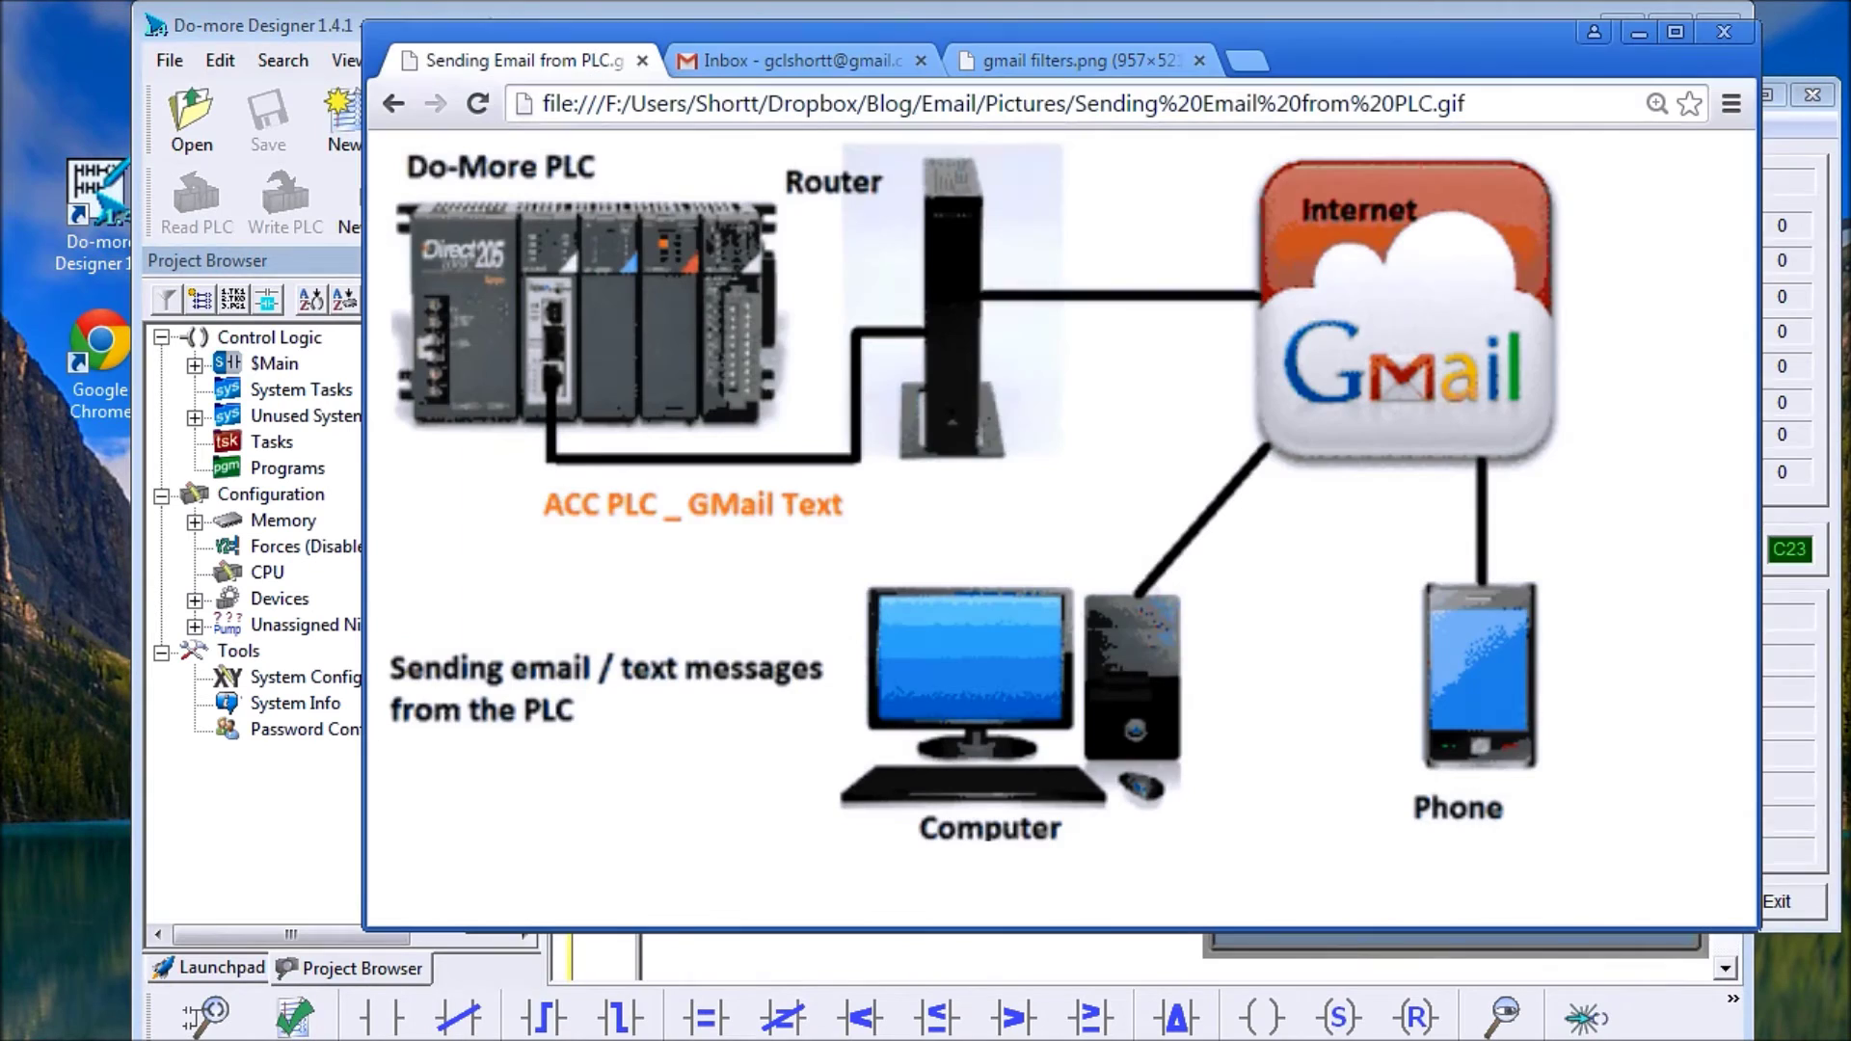
left_click(786, 64)
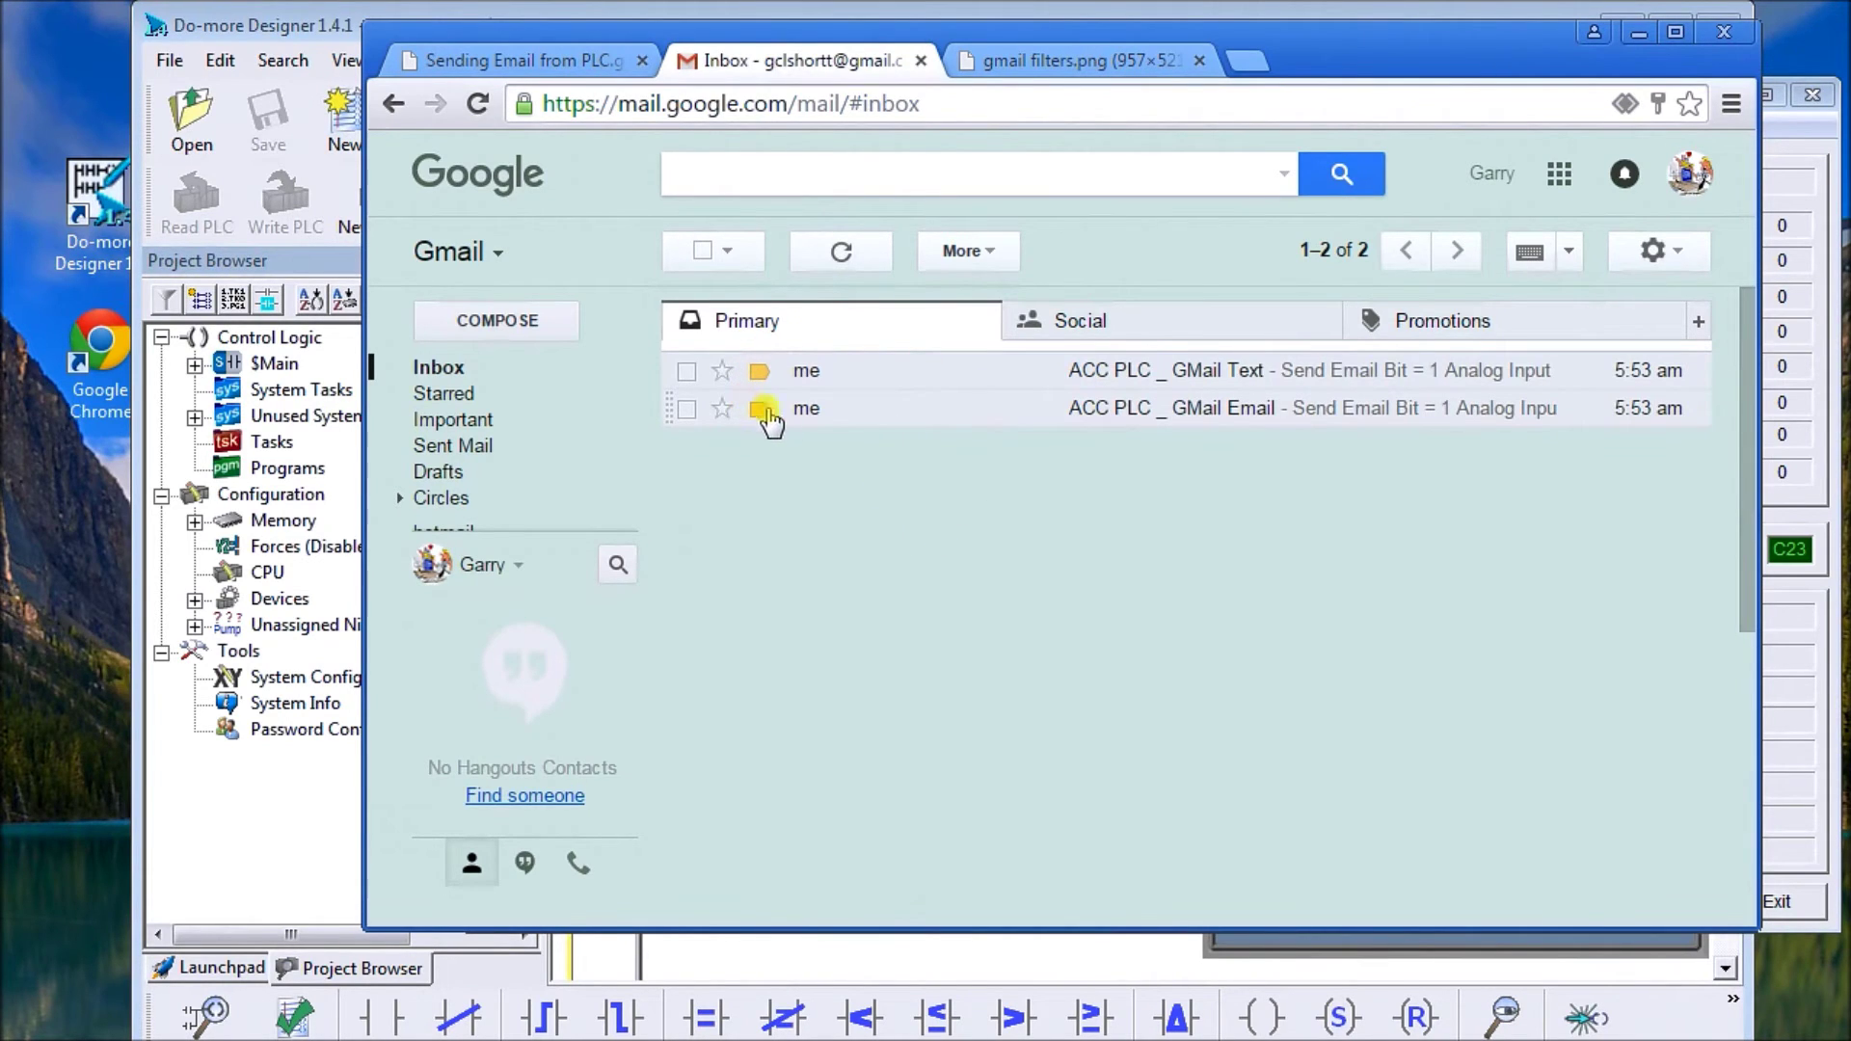
left_click(1134, 417)
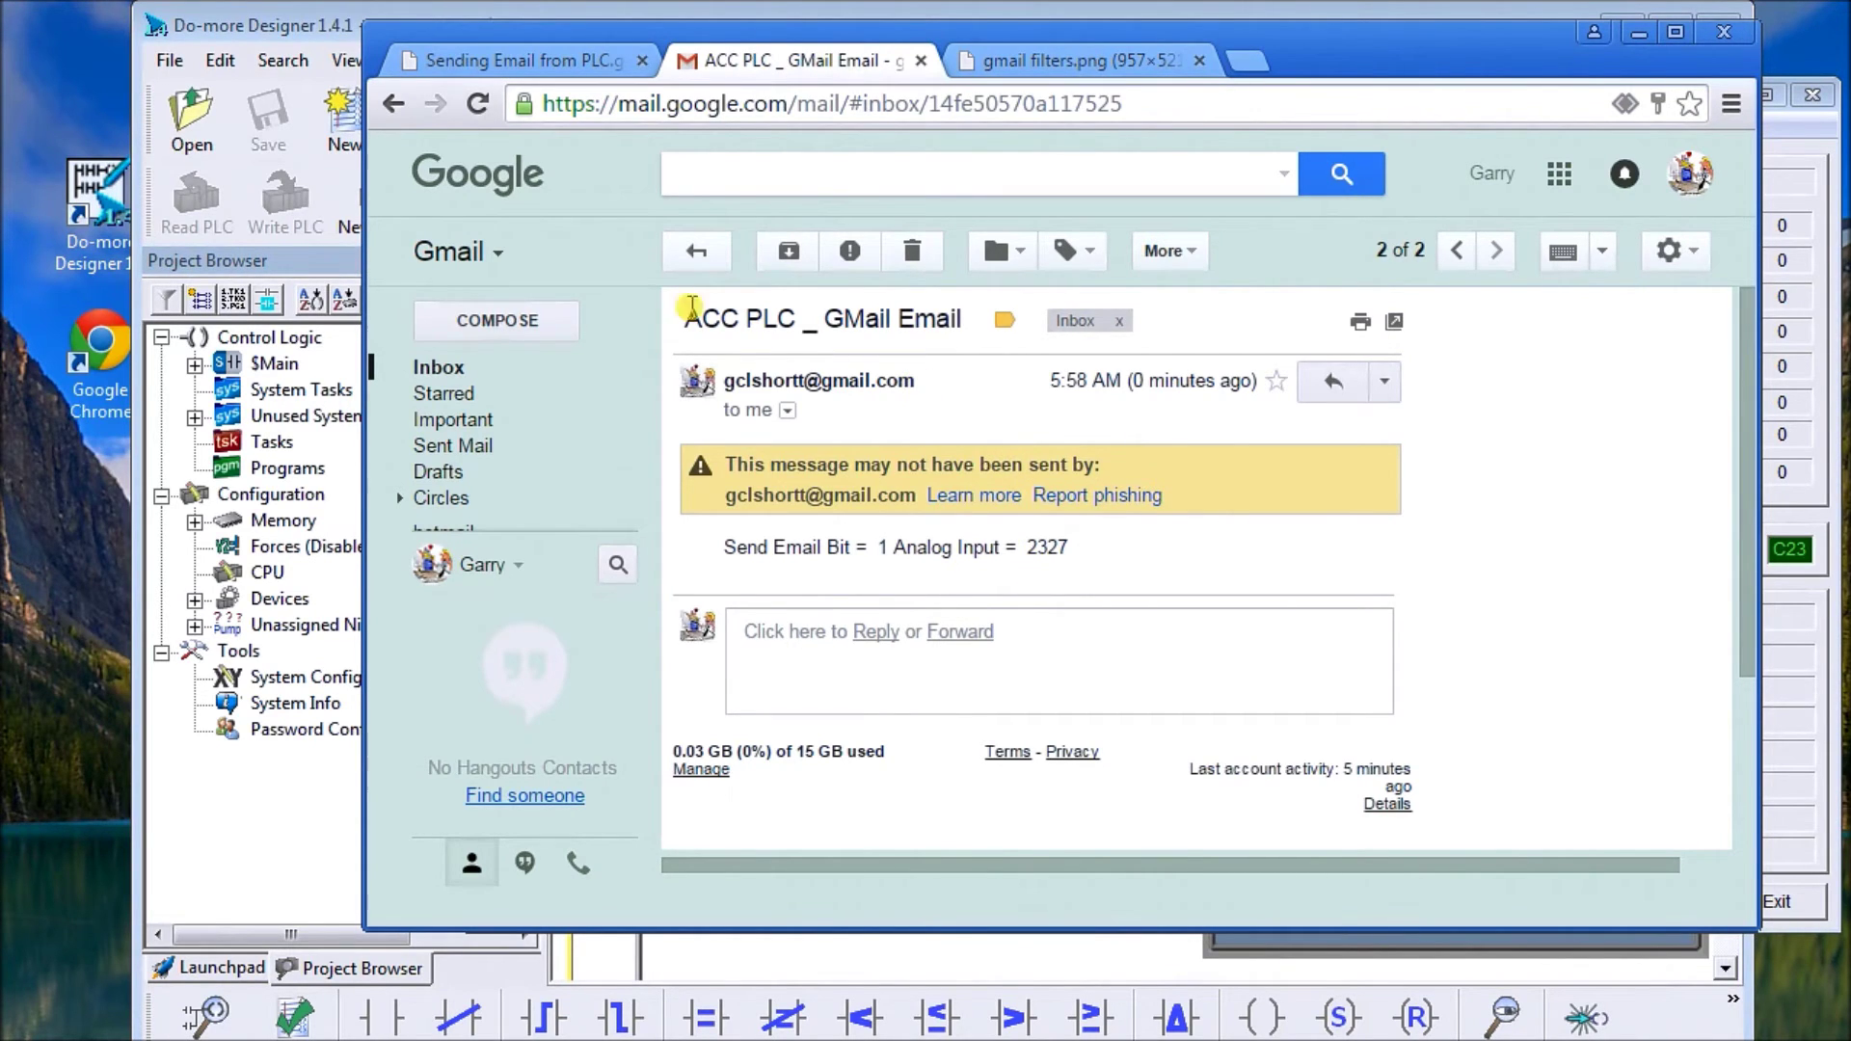
left_click(447, 371)
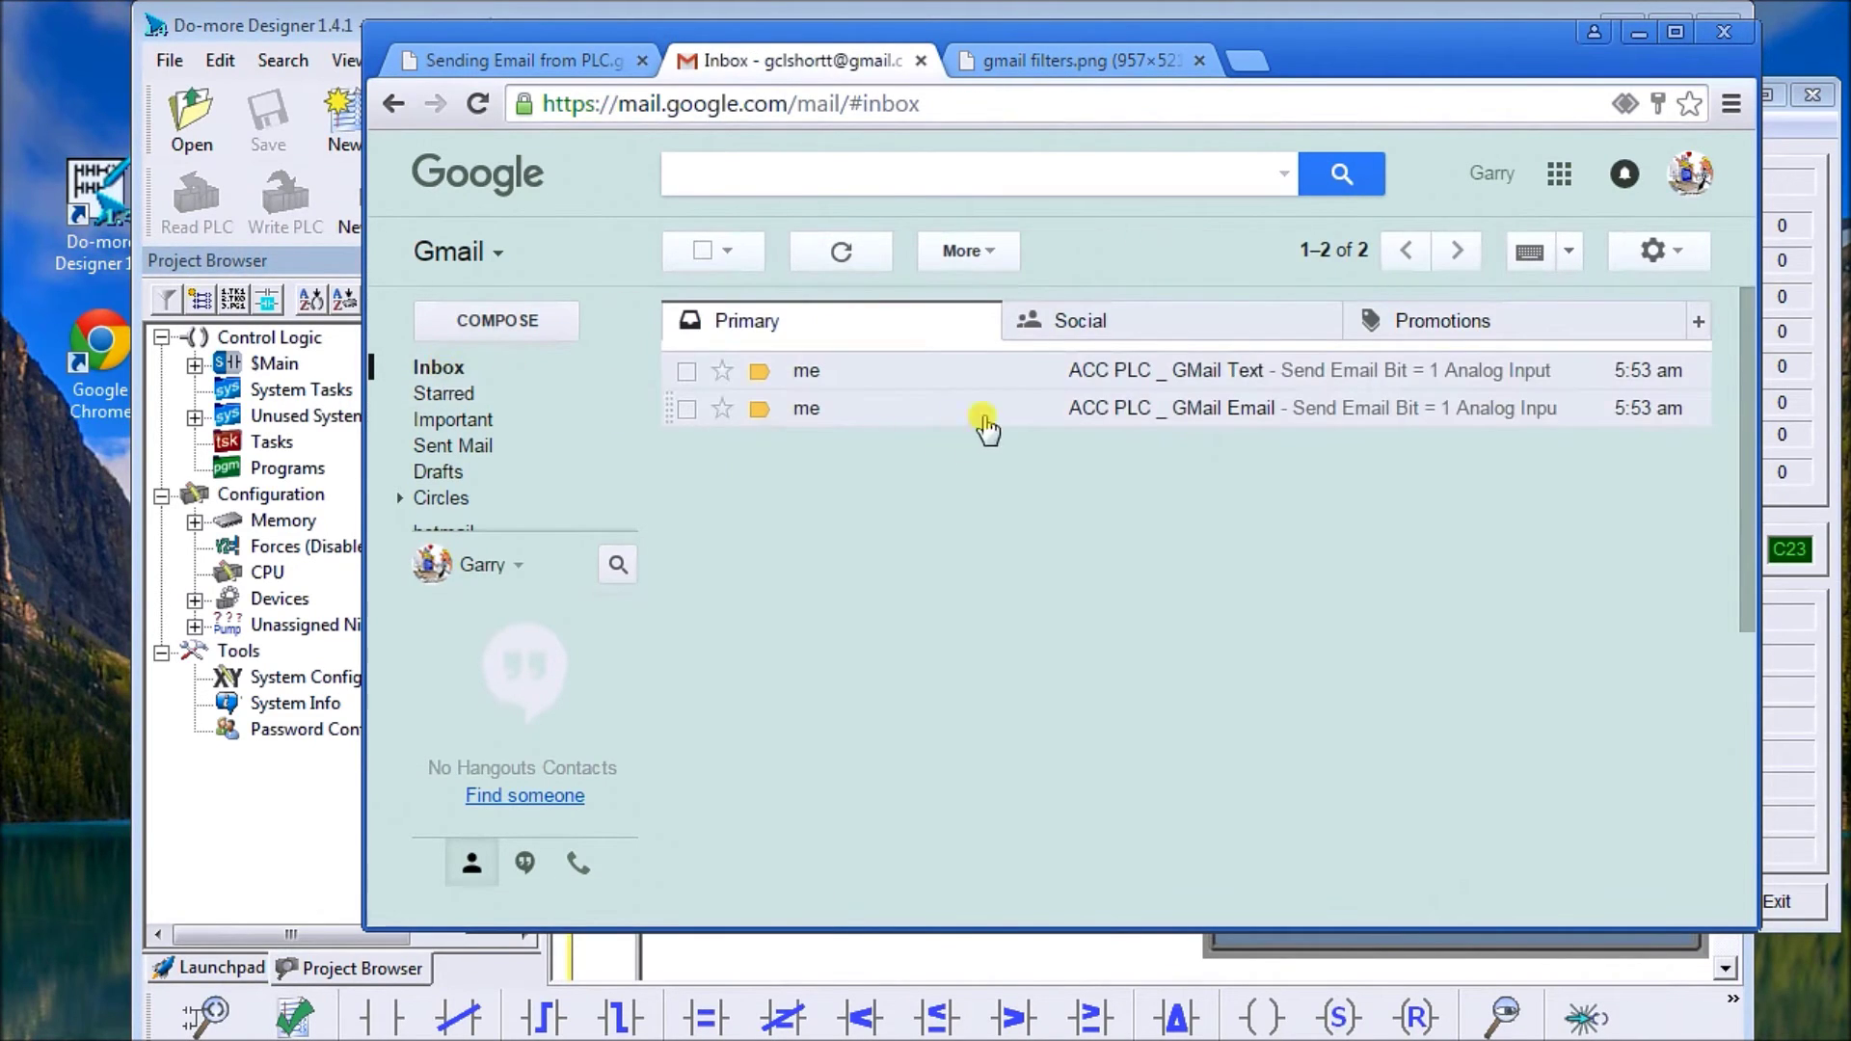
left_click(1144, 380)
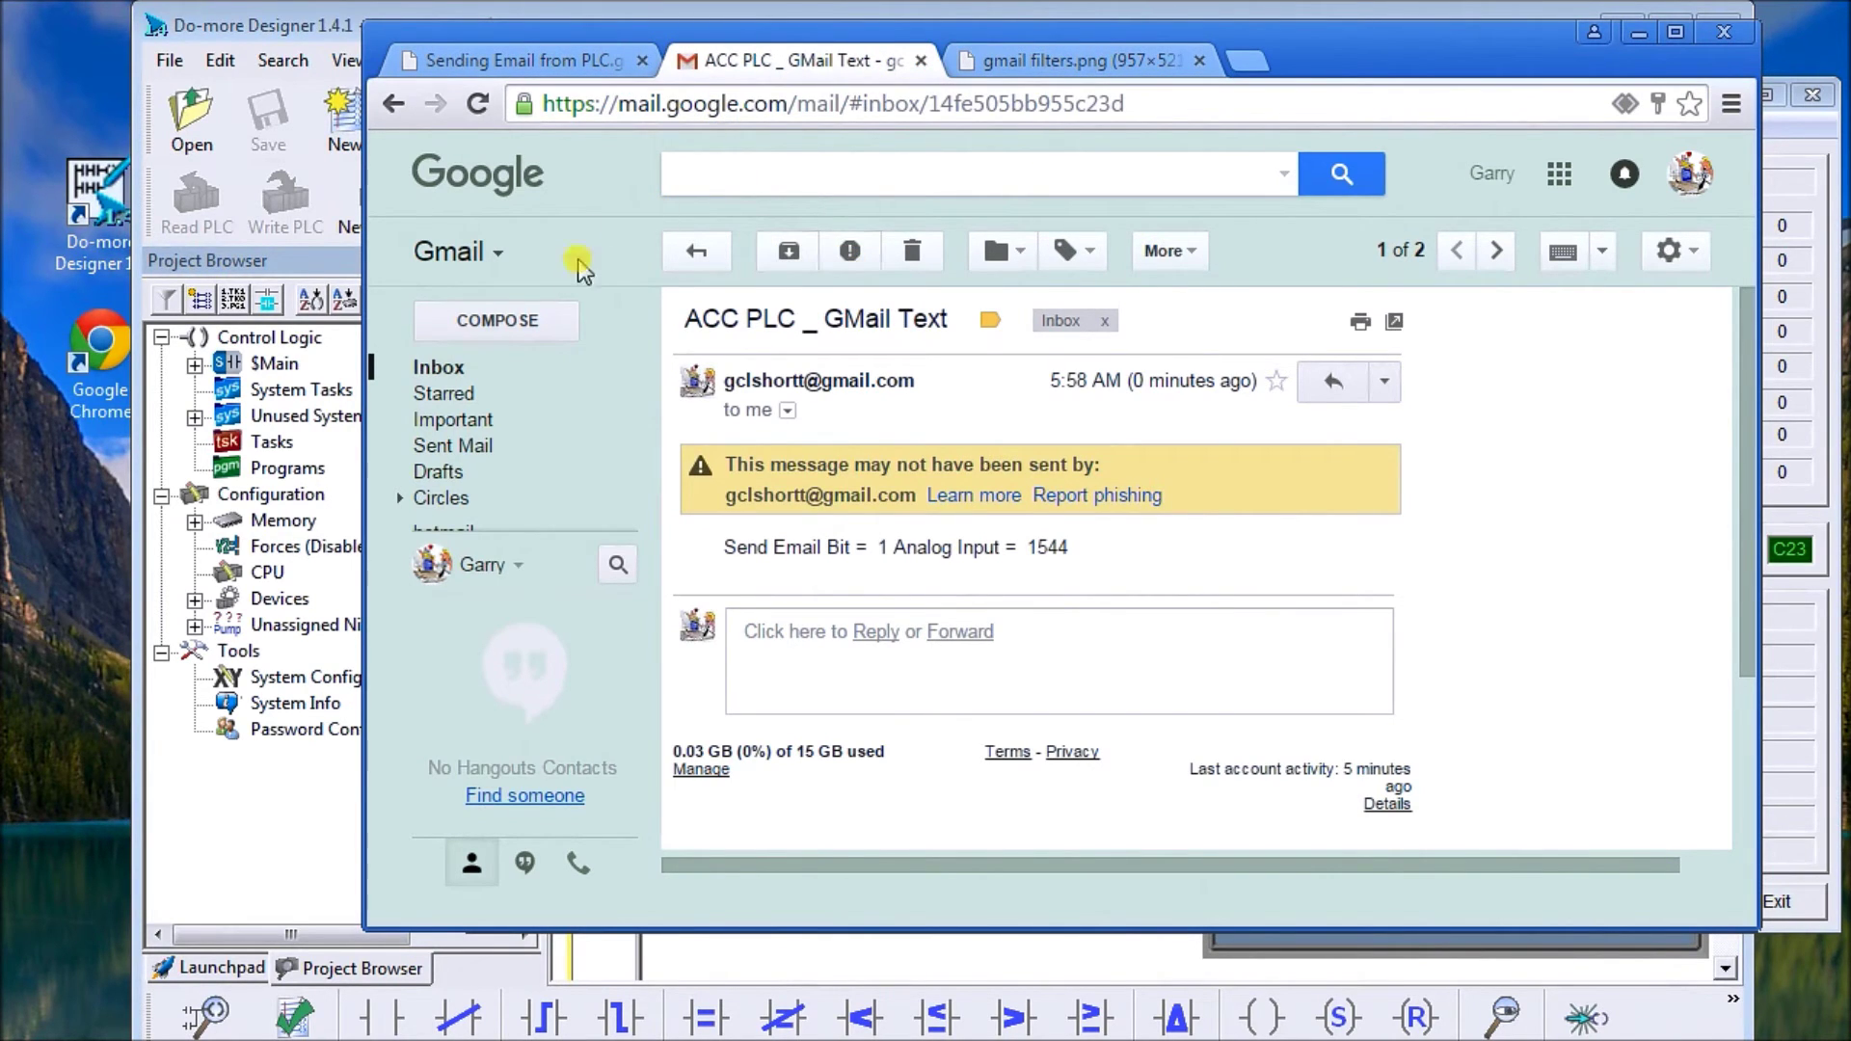
left_click(445, 368)
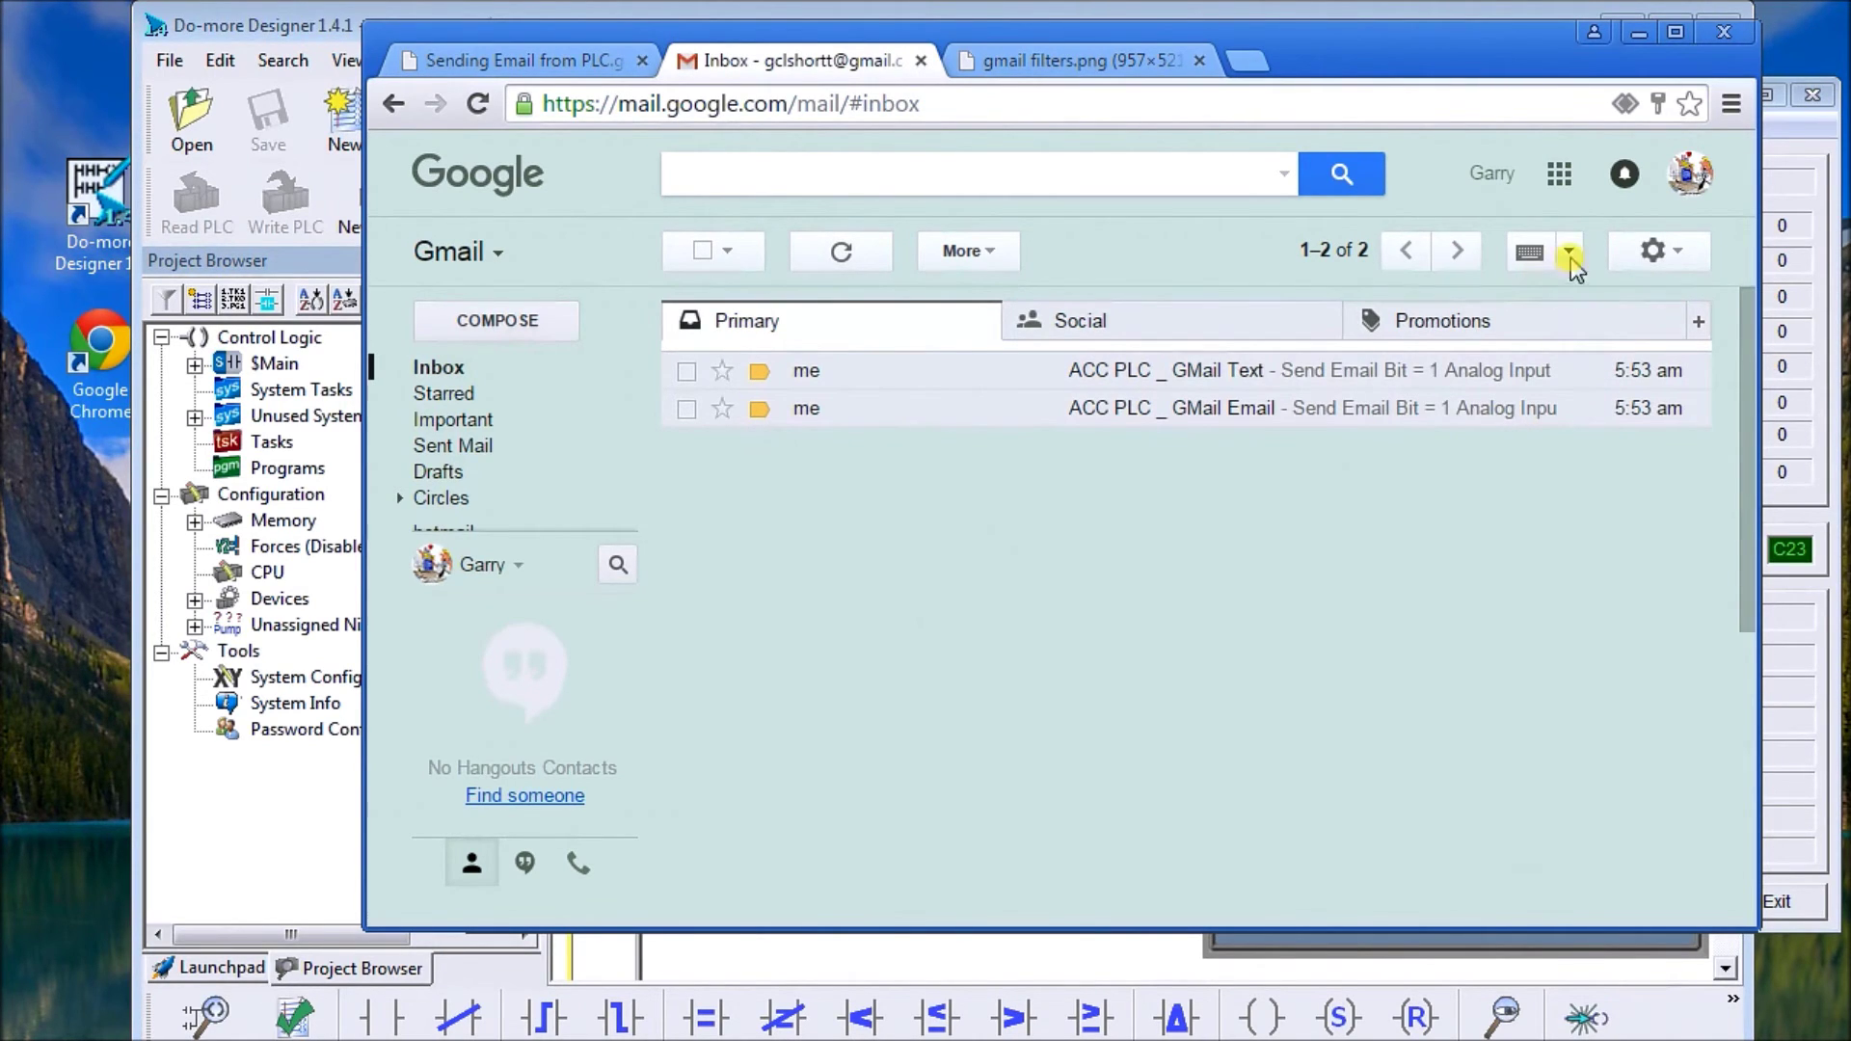
Open the Gmail settings, examine the forwarding filters in the gmail filters.png image, and return to the PLC email diagram
left_click(1667, 256)
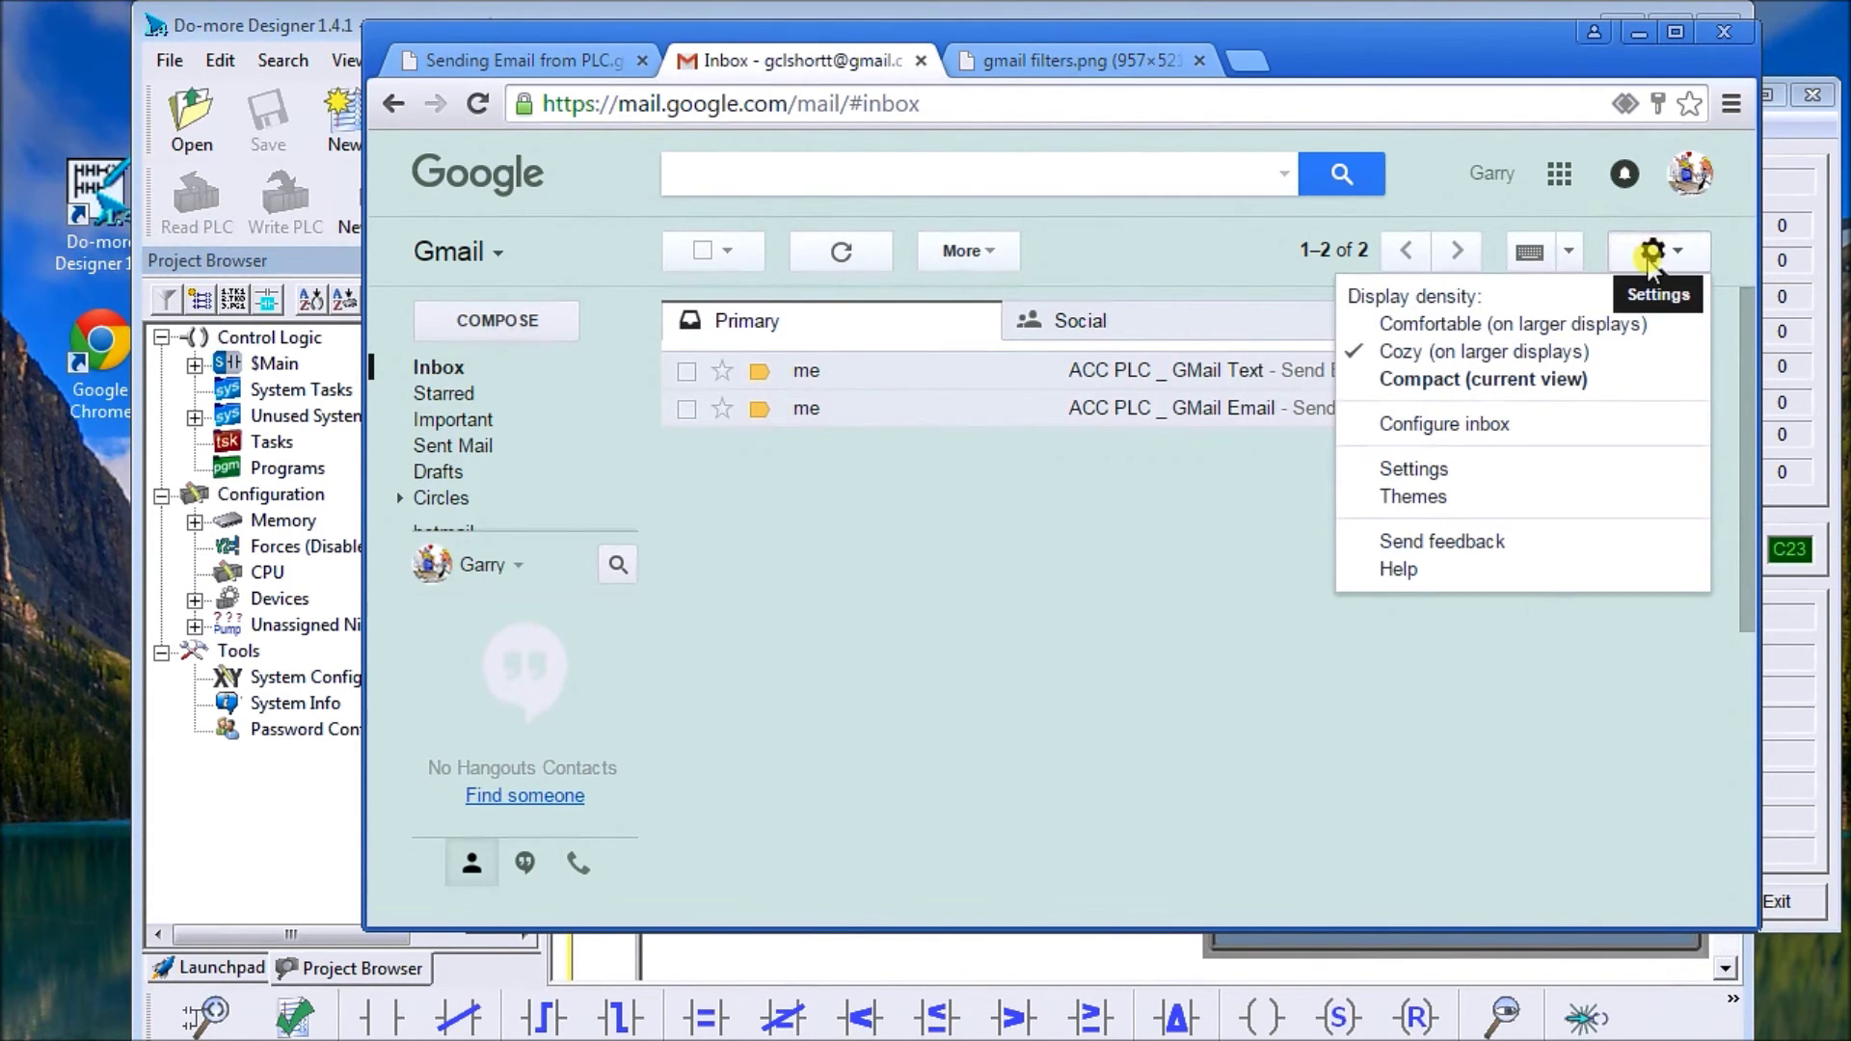
left_click(1439, 470)
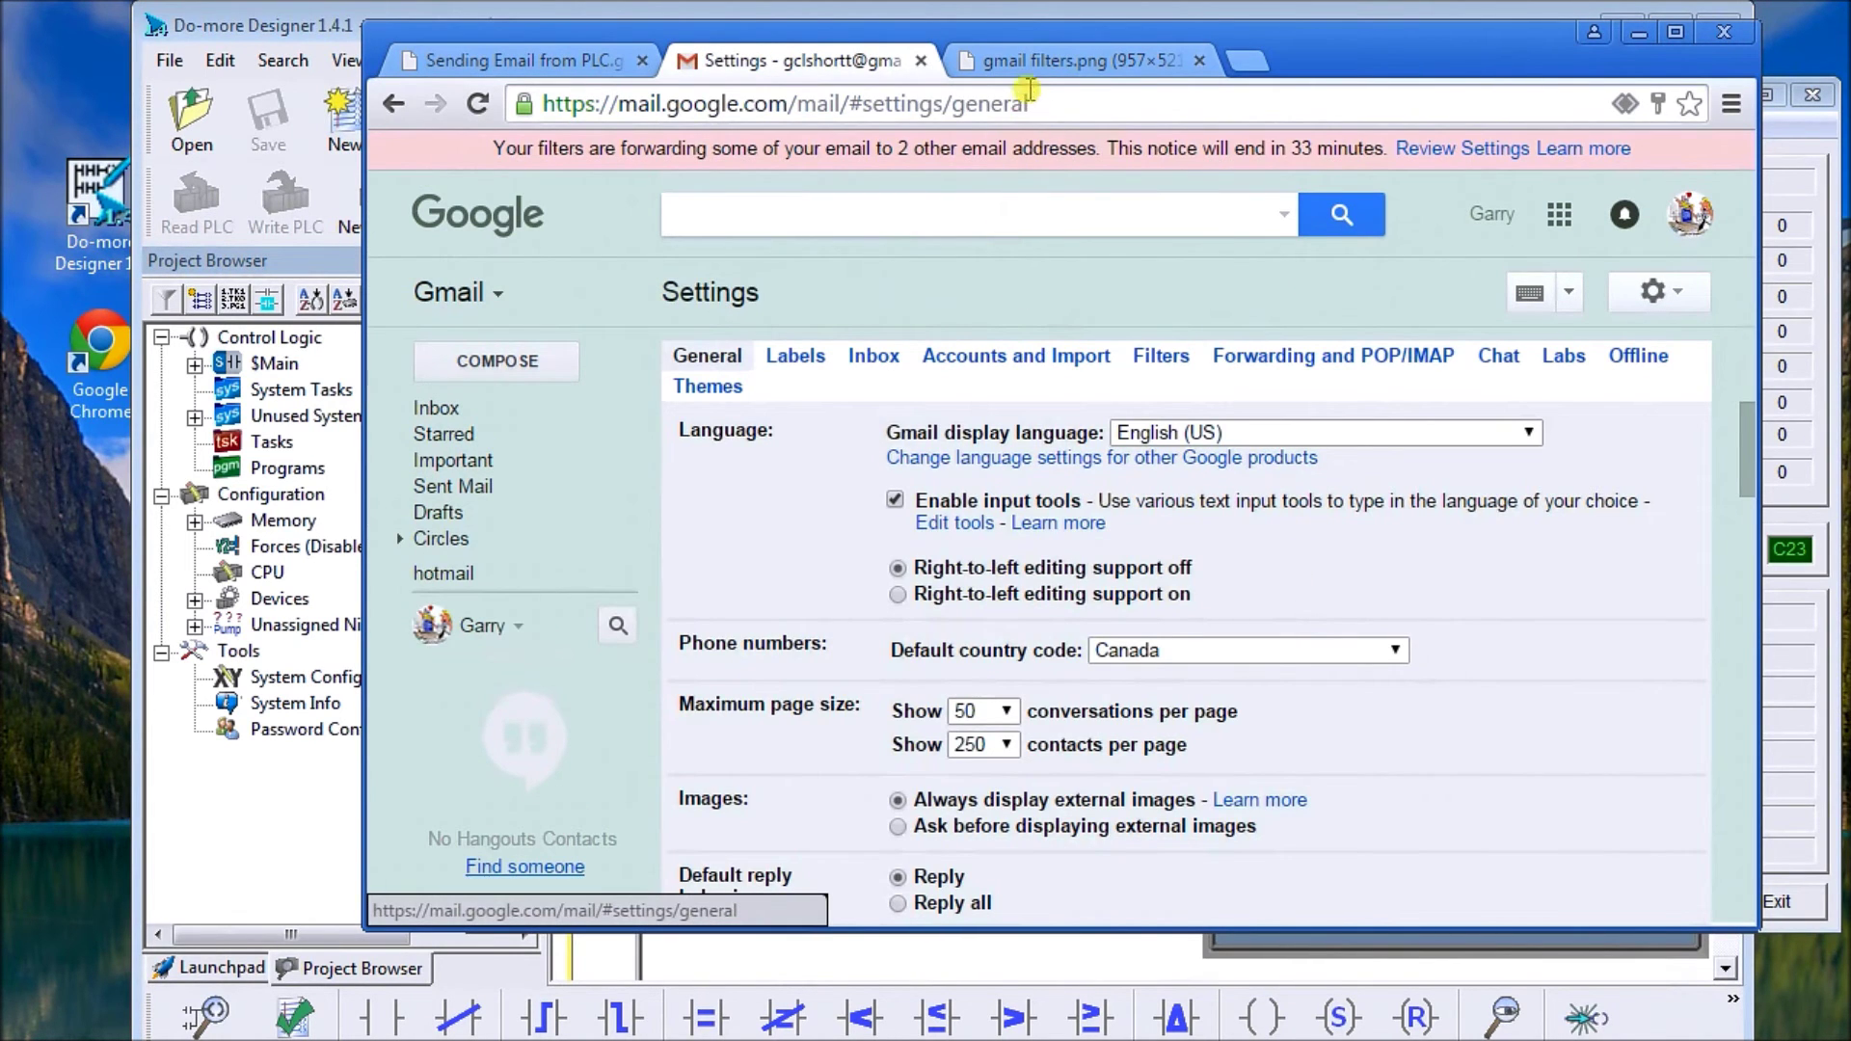
left_click(1039, 61)
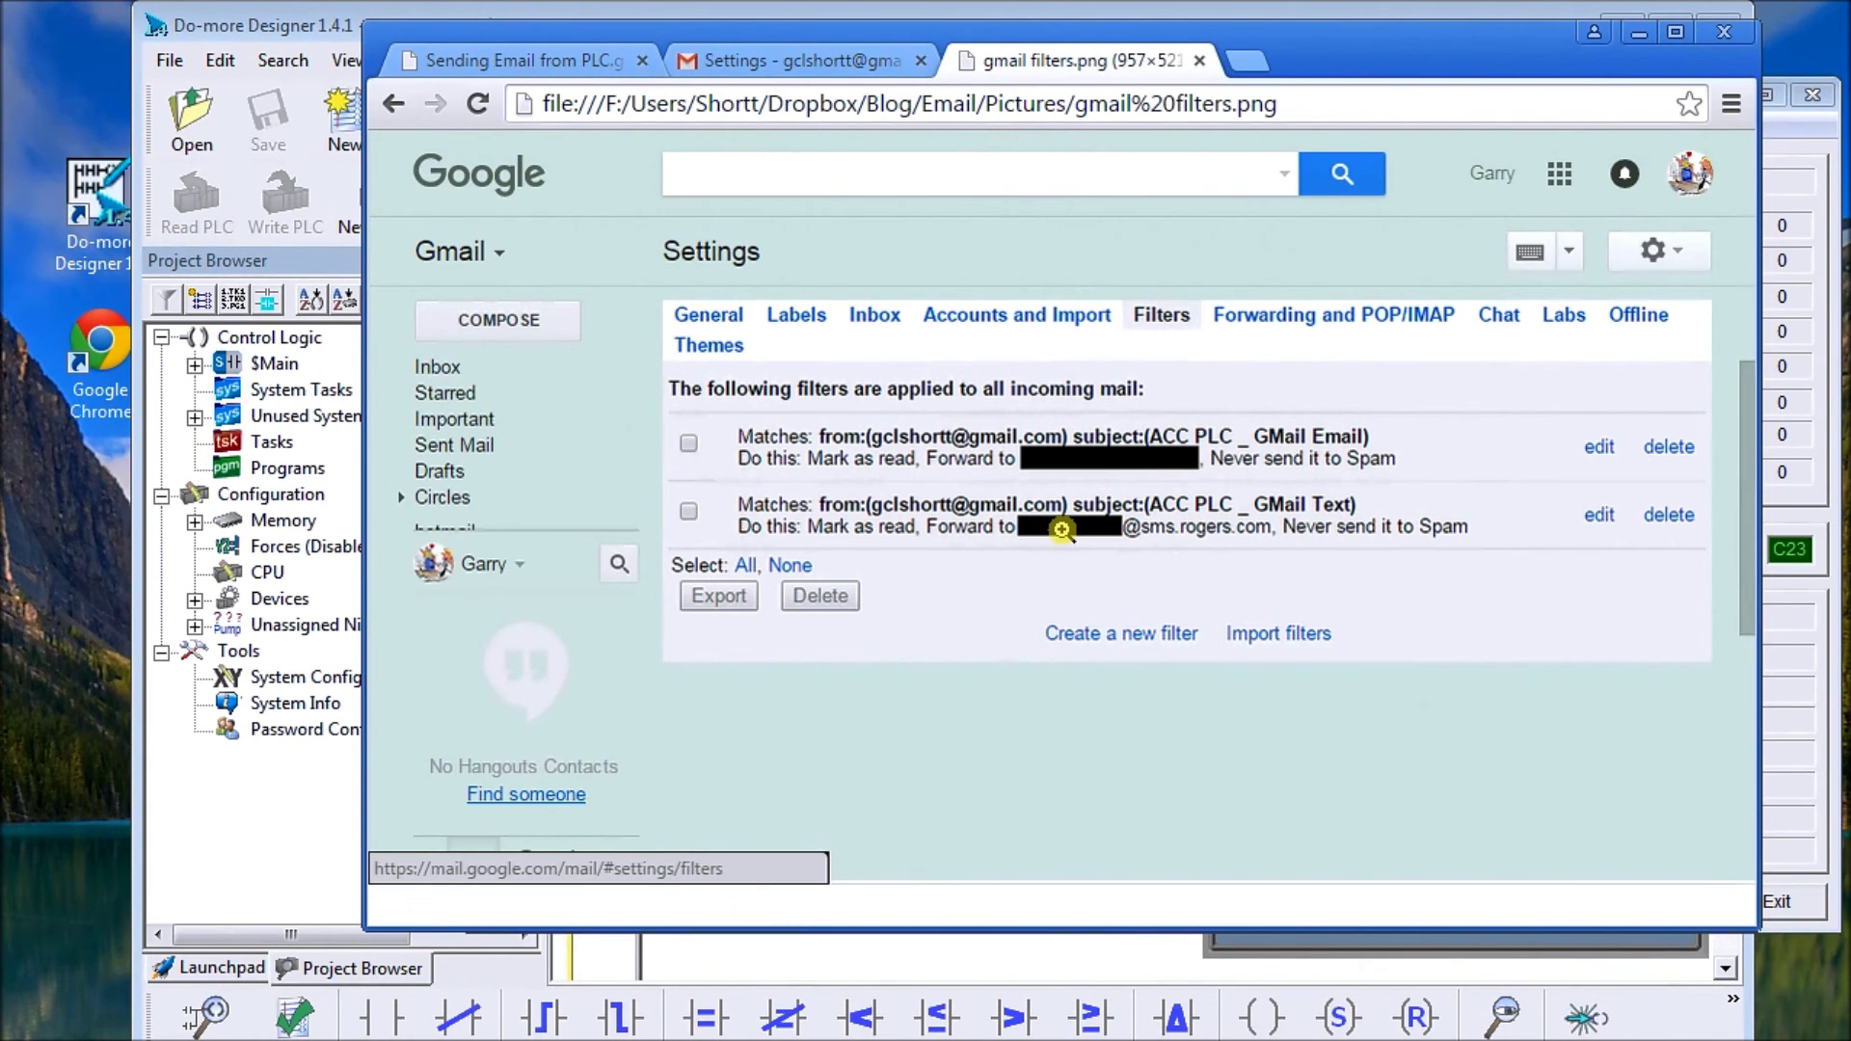
left_click(826, 60)
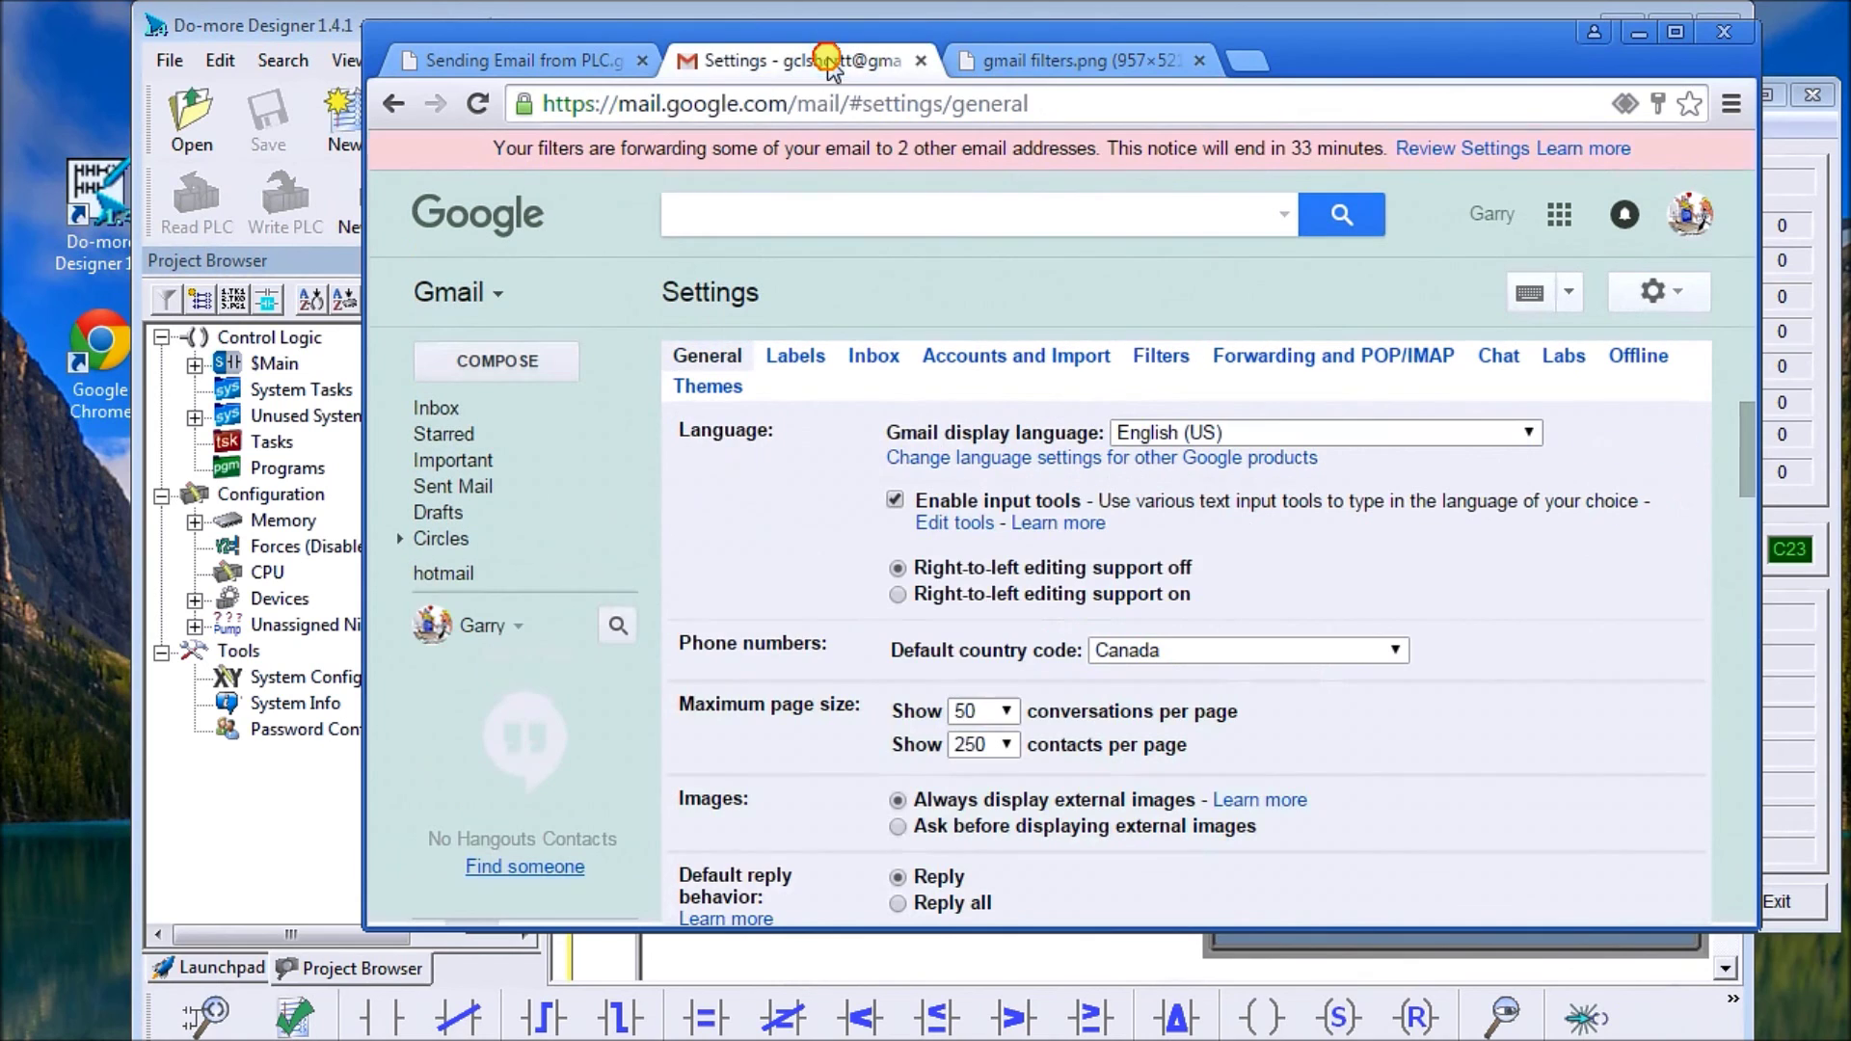
left_click(558, 60)
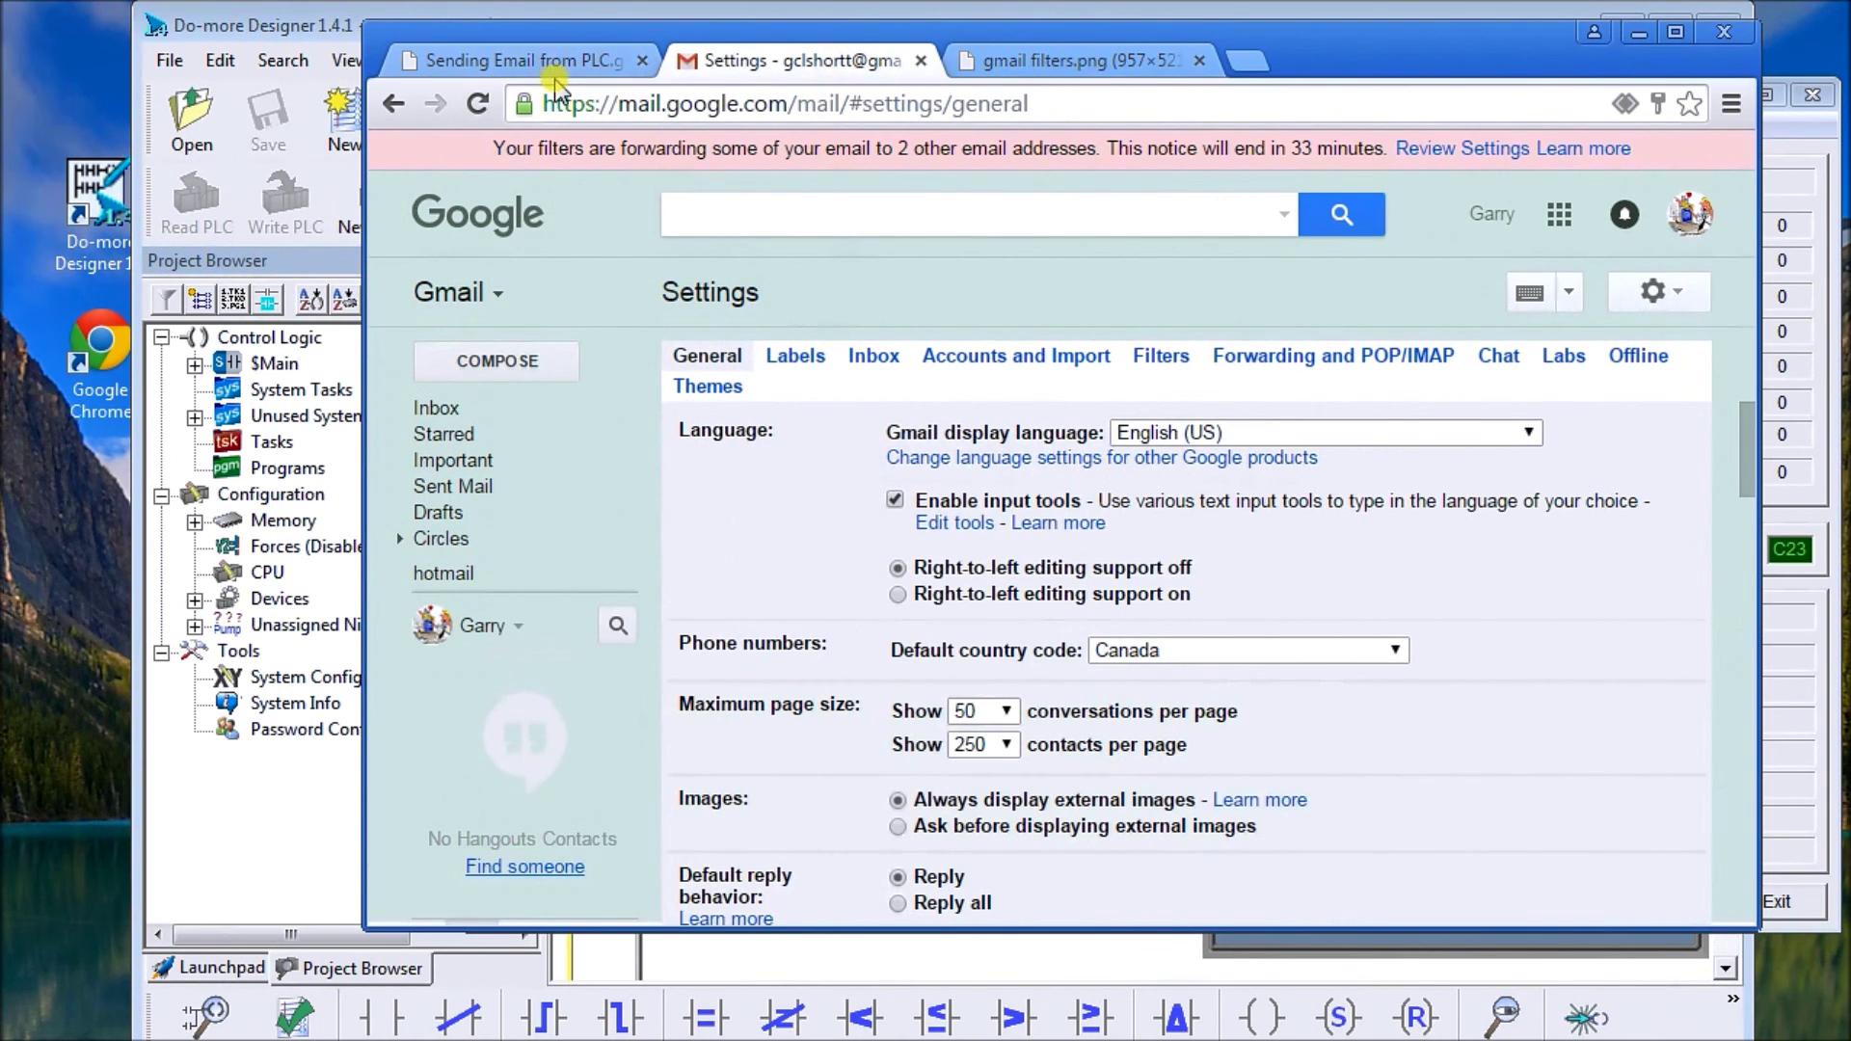